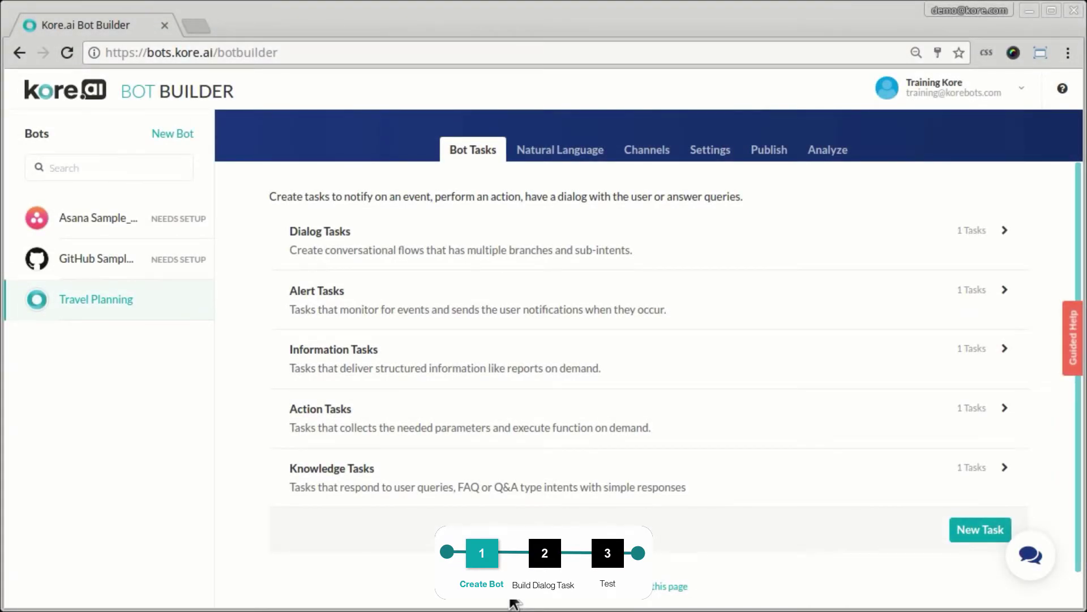
# Start a new standard bot and enter the bot name 'Training Bot'
pyautogui.click(181, 136)
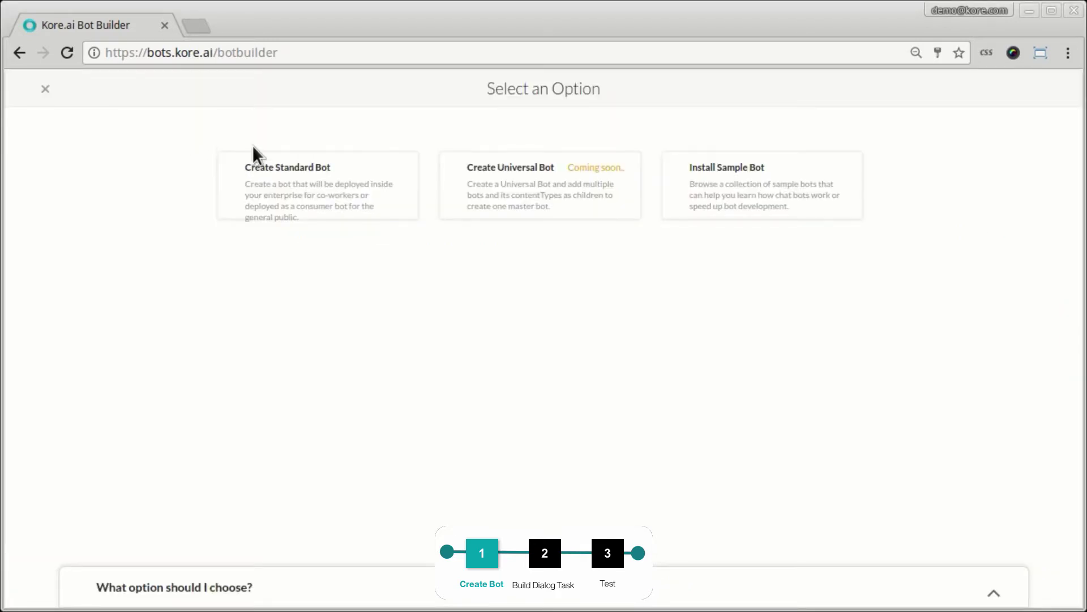
pyautogui.click(273, 178)
pyautogui.click(341, 228)
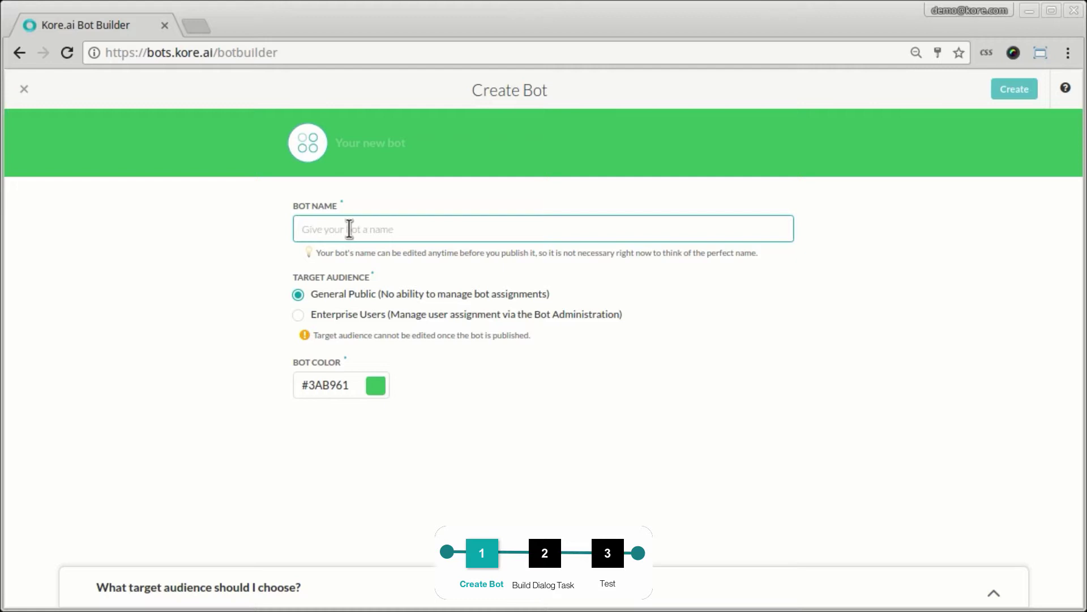
pyautogui.write('Tra')
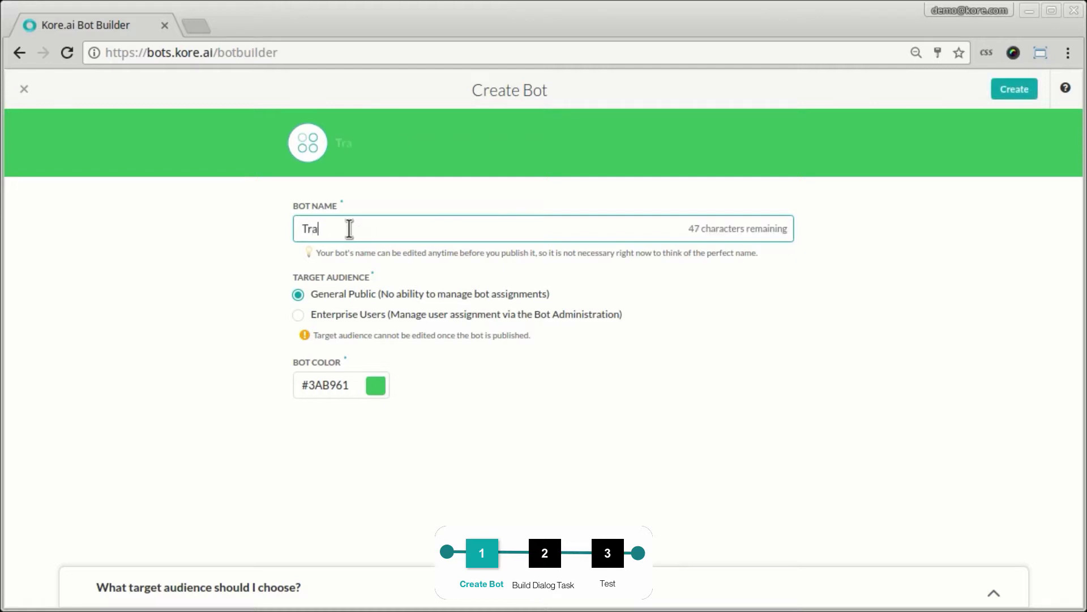
pyautogui.write('ining Bot')
# Create Training Bot, then save its general settings with description 'Training Bot'
pyautogui.click(1005, 95)
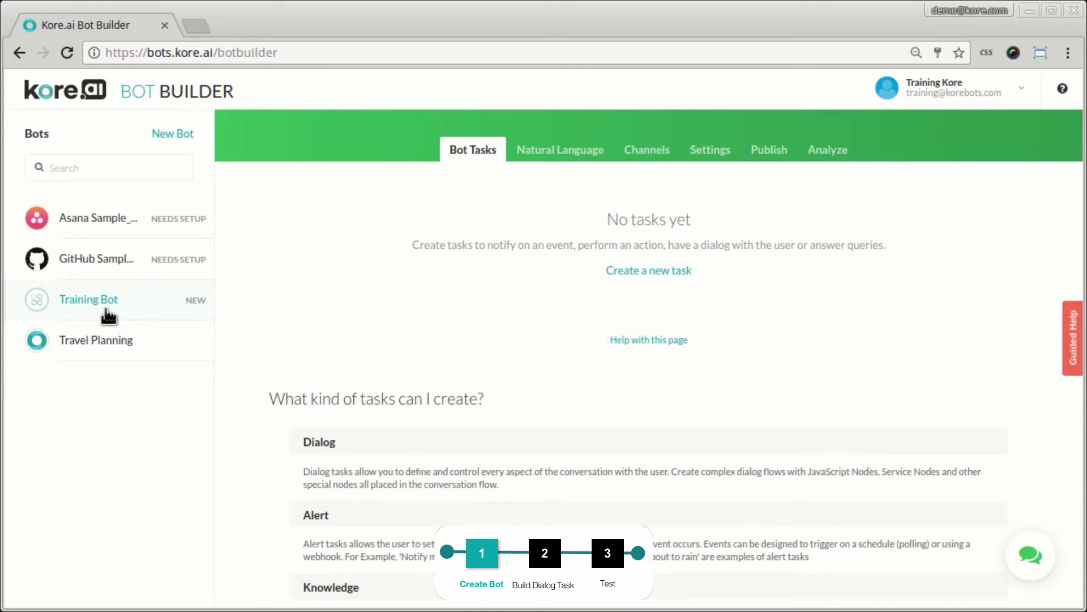
pyautogui.click(710, 159)
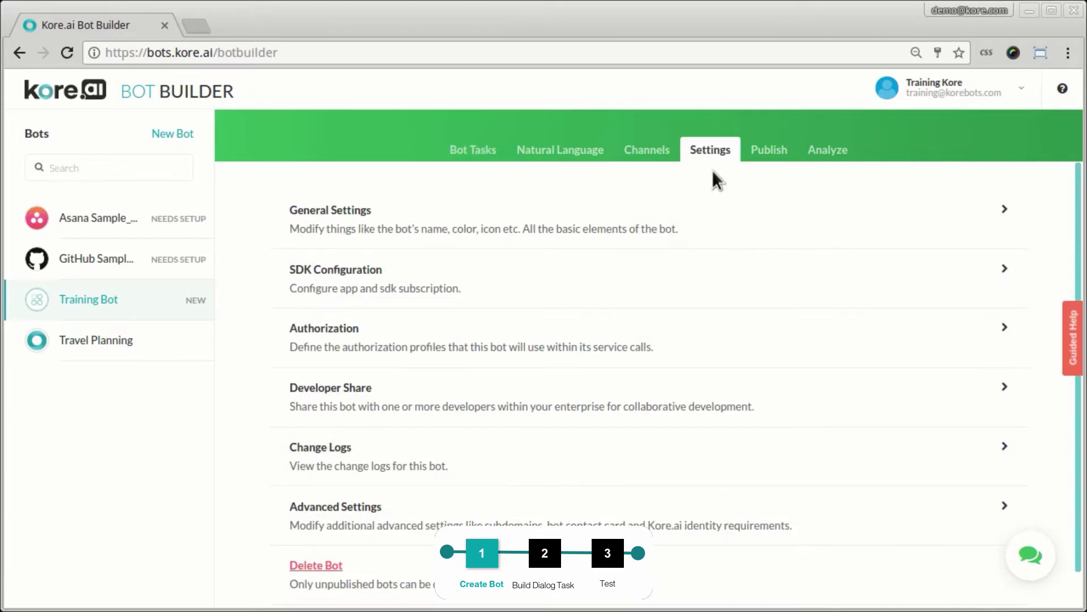
pyautogui.click(589, 227)
pyautogui.click(483, 272)
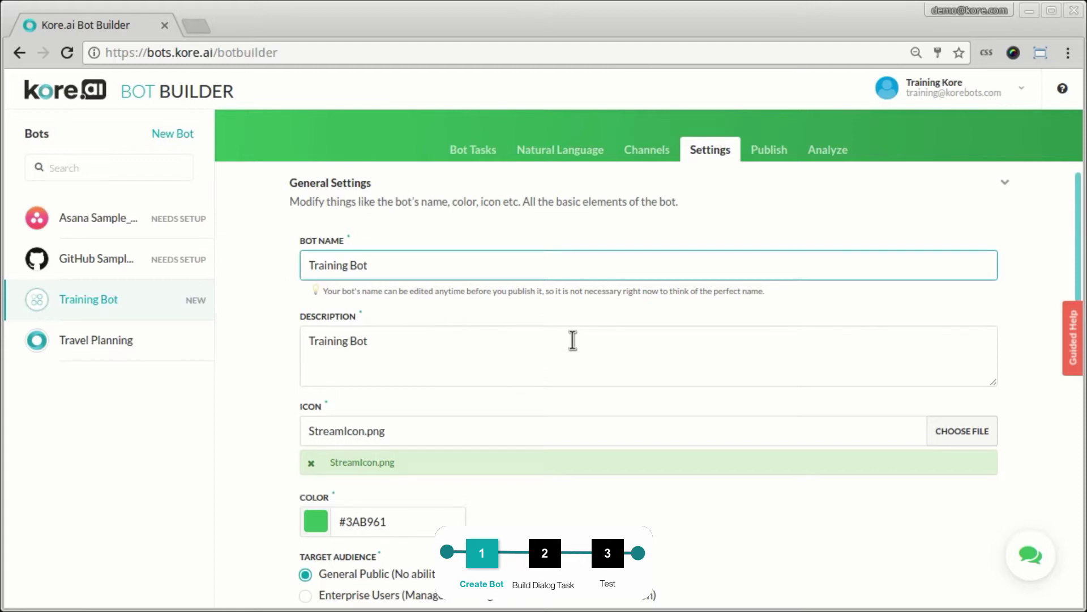
pyautogui.scroll(-1, 559, 436)
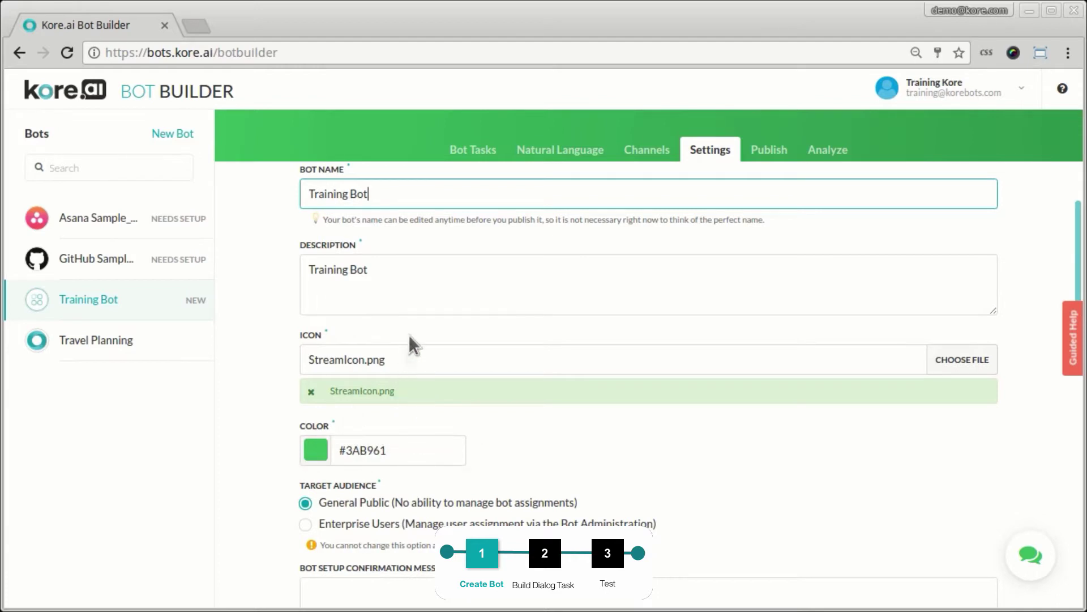
pyautogui.click(421, 284)
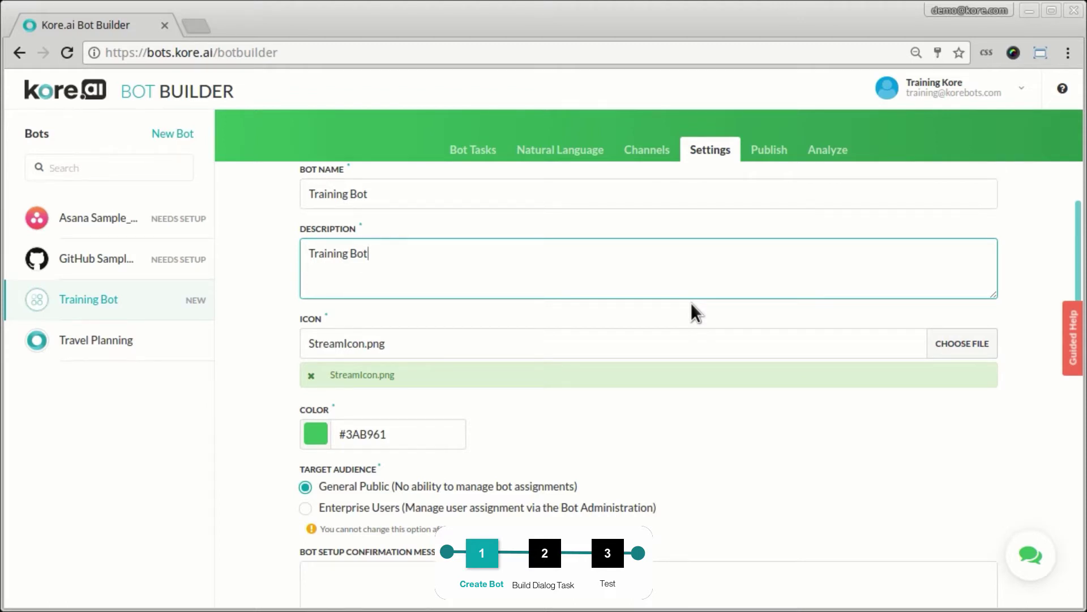
pyautogui.scroll(-5, 692, 309)
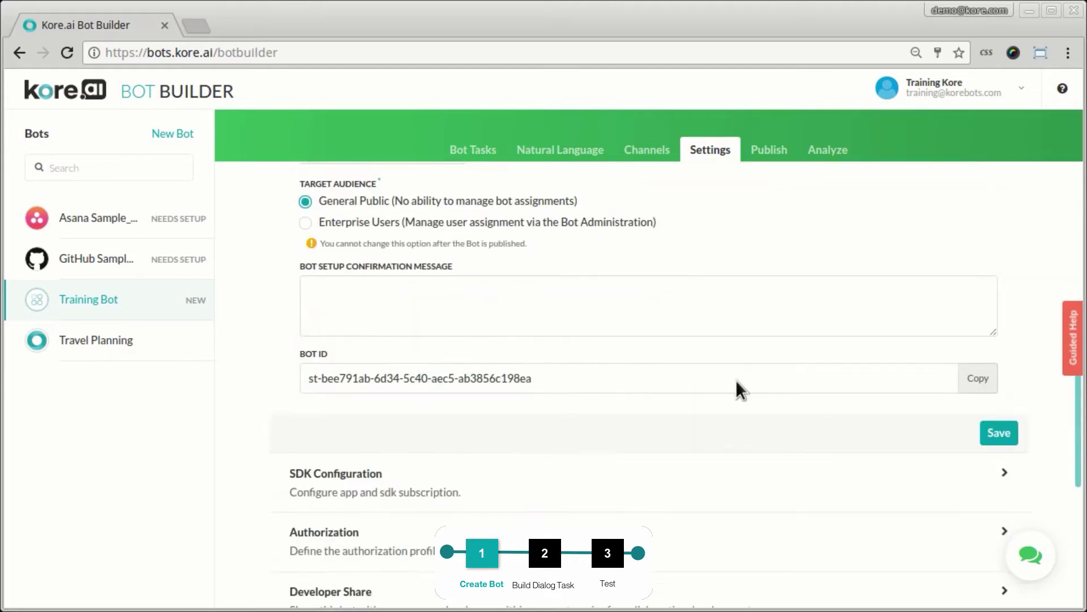
pyautogui.click(996, 433)
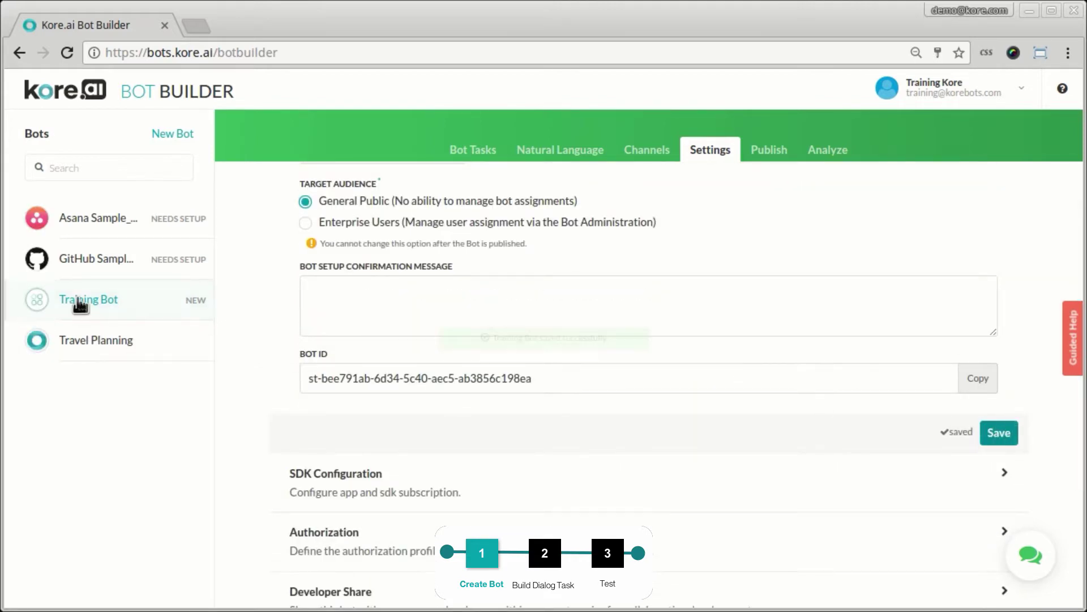
# Back on the task list, start a new dialog task with intent name 'Say Hello'
pyautogui.click(460, 151)
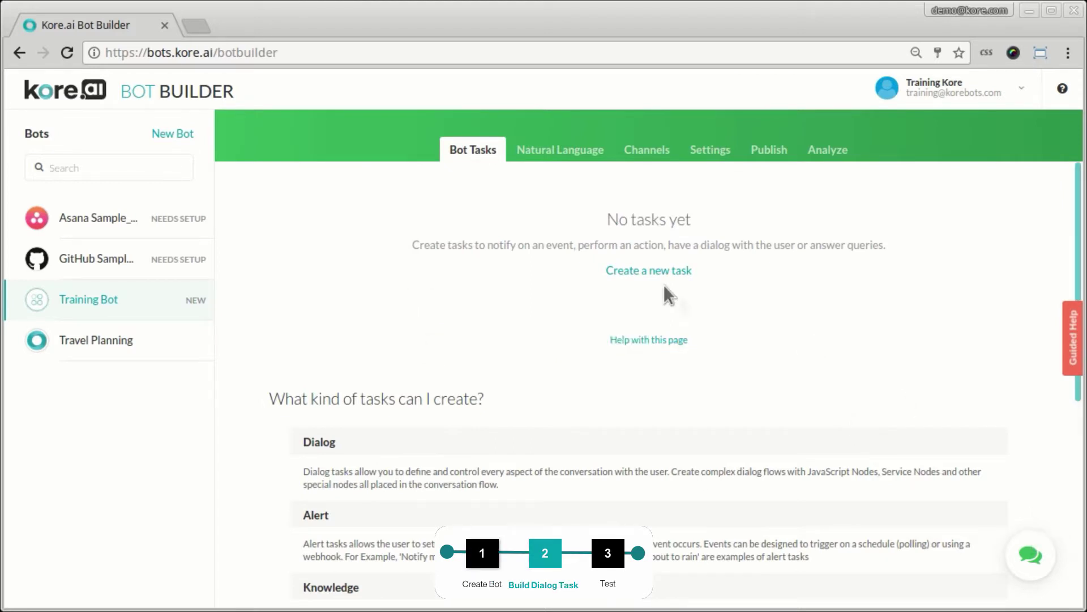
pyautogui.scroll(-4, 649, 279)
pyautogui.scroll(4, 649, 280)
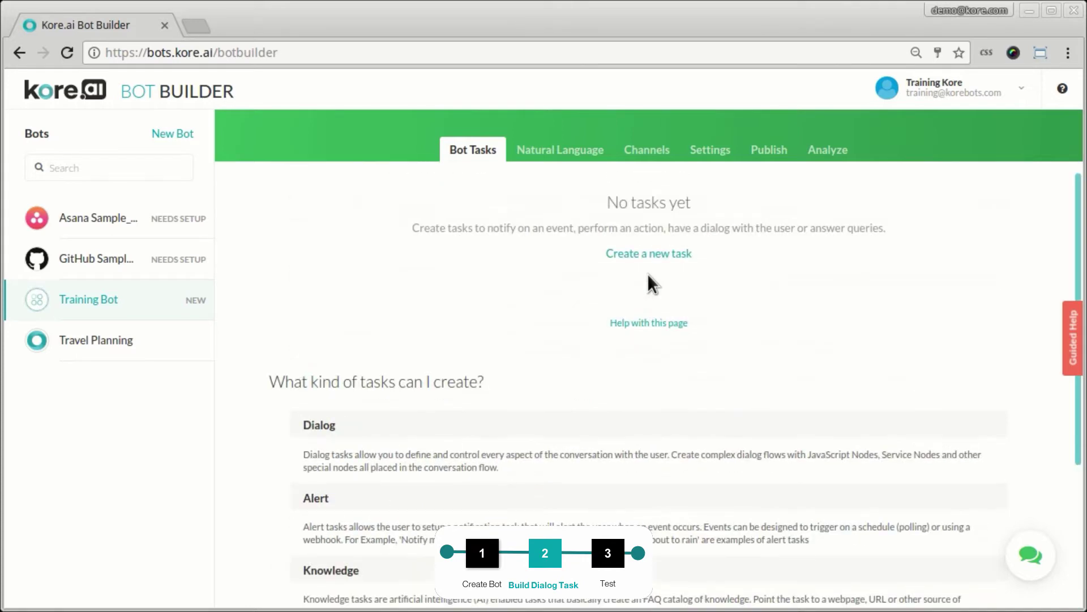
pyautogui.click(654, 273)
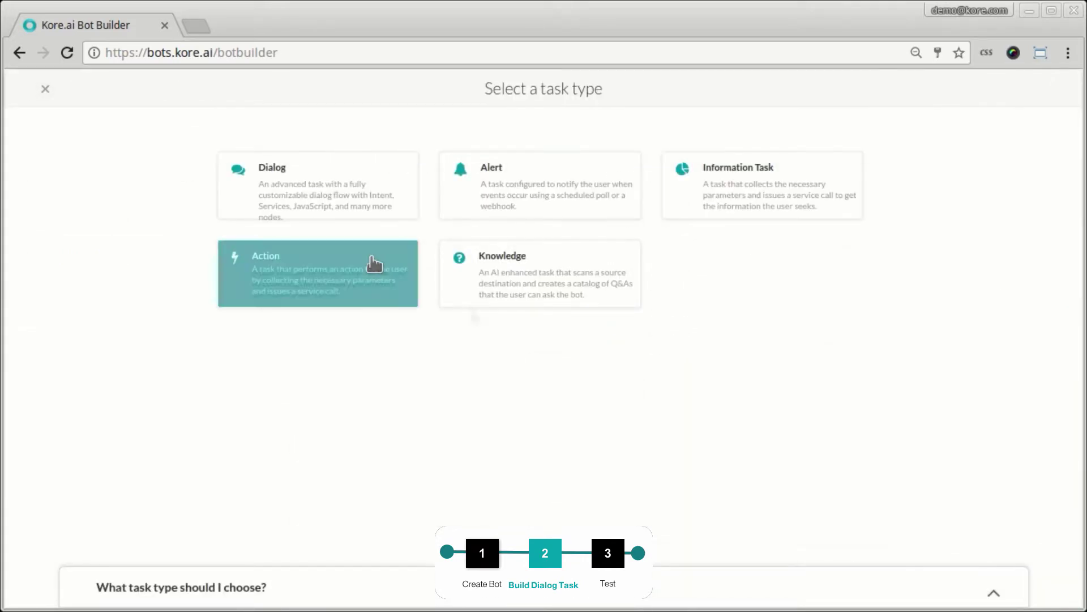
pyautogui.click(332, 203)
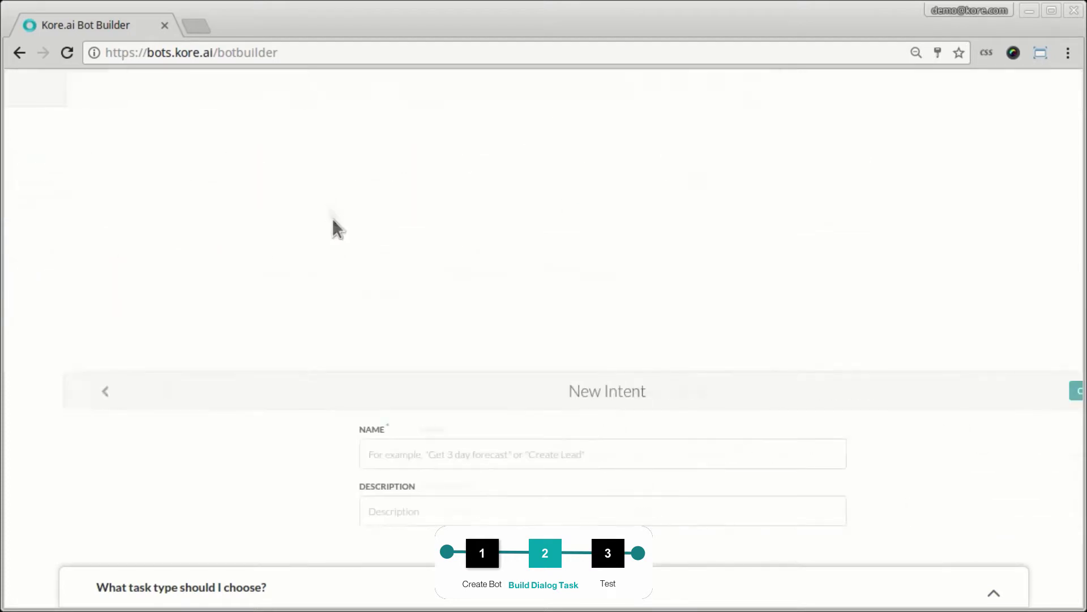
pyautogui.click(351, 158)
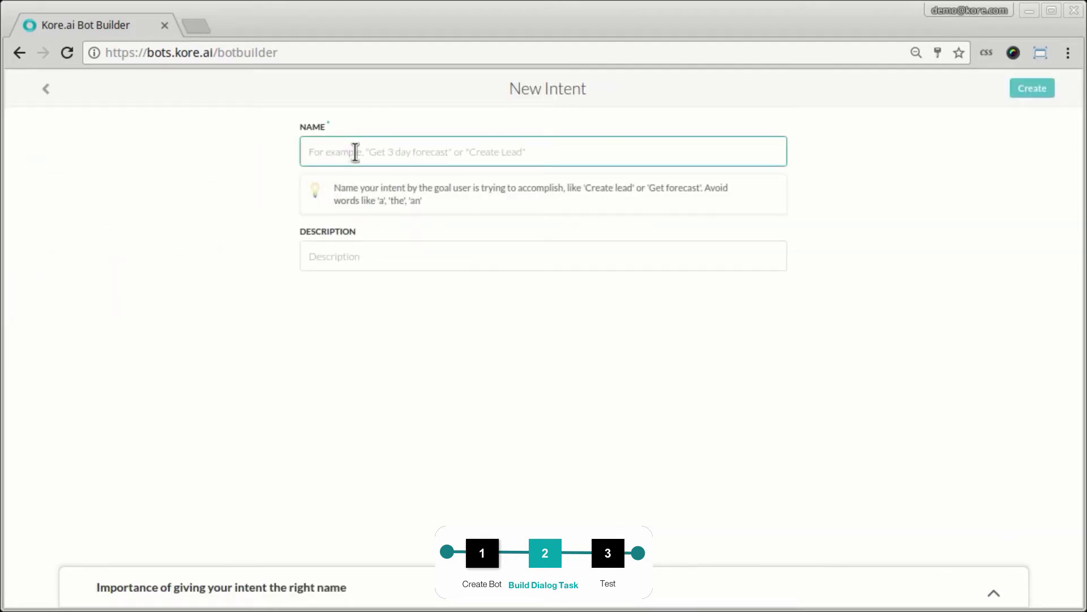
pyautogui.write('S')
pyautogui.press('BackSpace')
pyautogui.write('Sa')
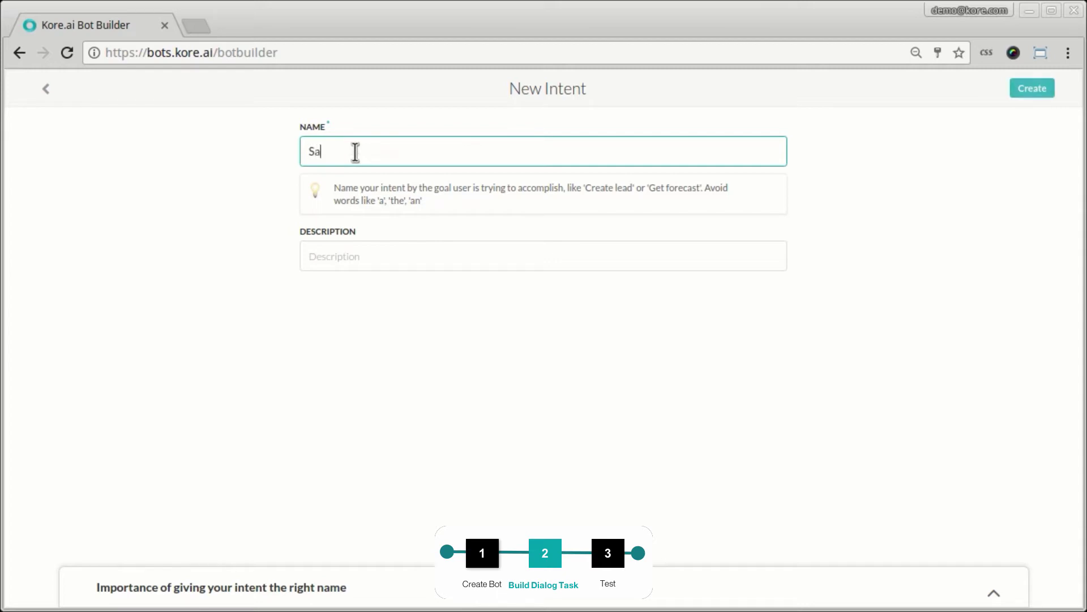
pyautogui.write('y Hello')
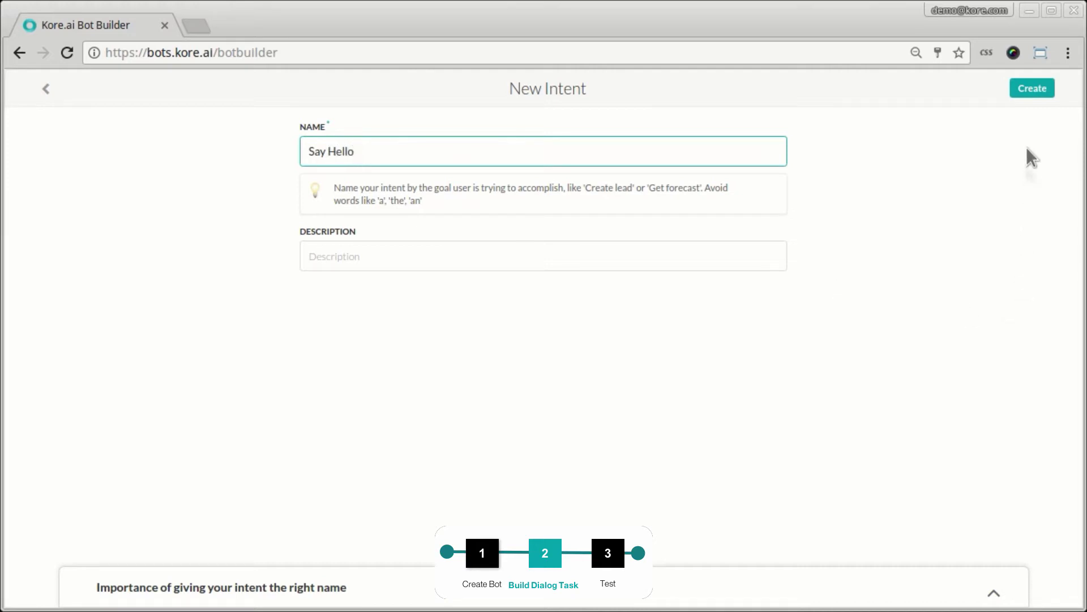
# Create the Say Hello dialog and nudge its Say_Hello node on the canvas
pyautogui.click(1040, 91)
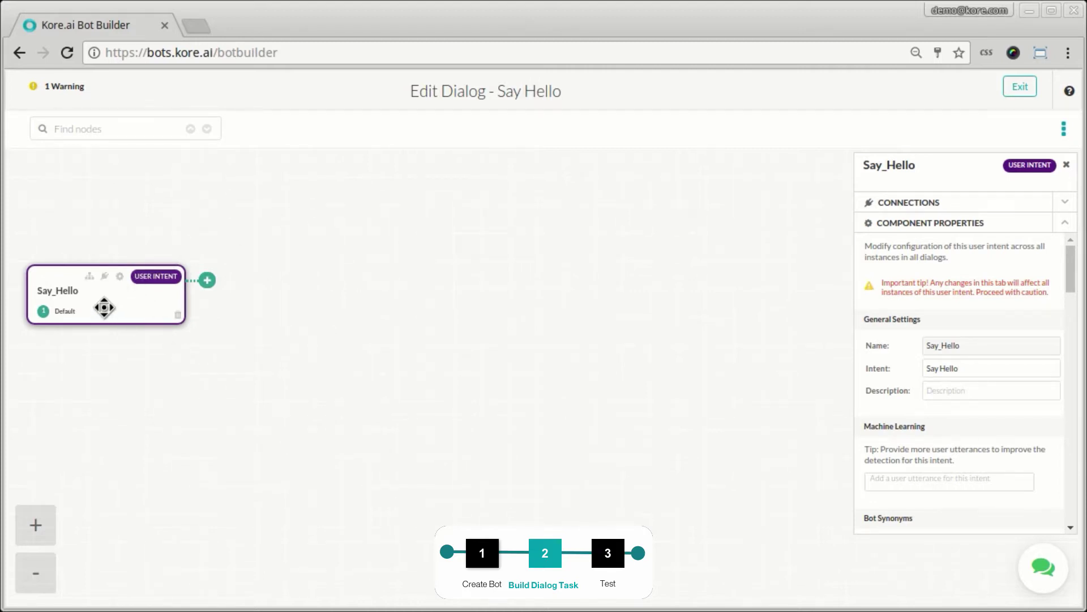
pyautogui.moveTo(104, 308); pyautogui.dragTo(109, 302)
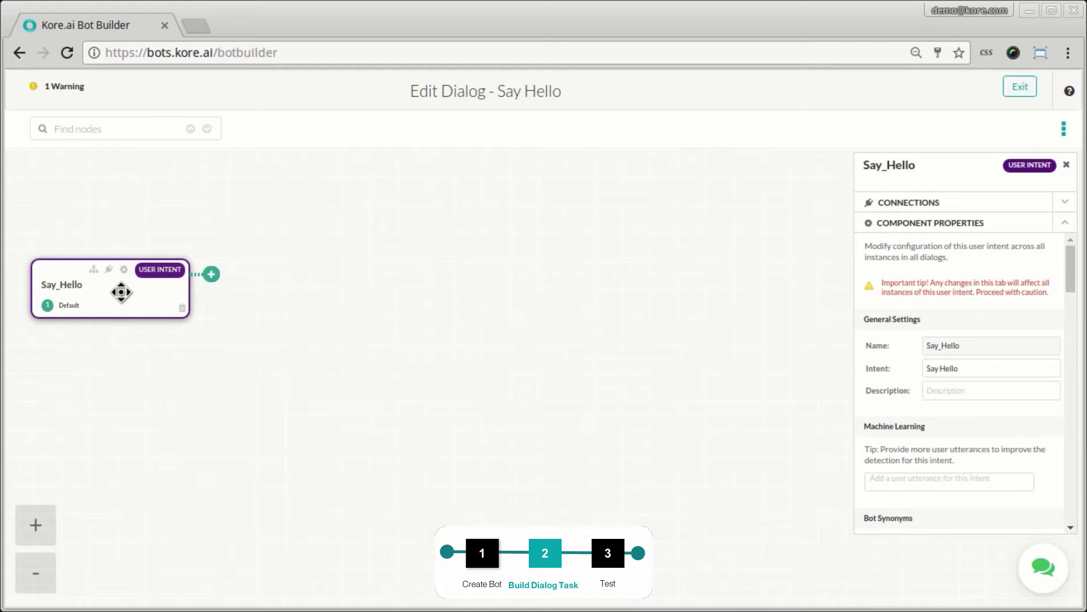
pyautogui.moveTo(119, 297); pyautogui.dragTo(118, 297)
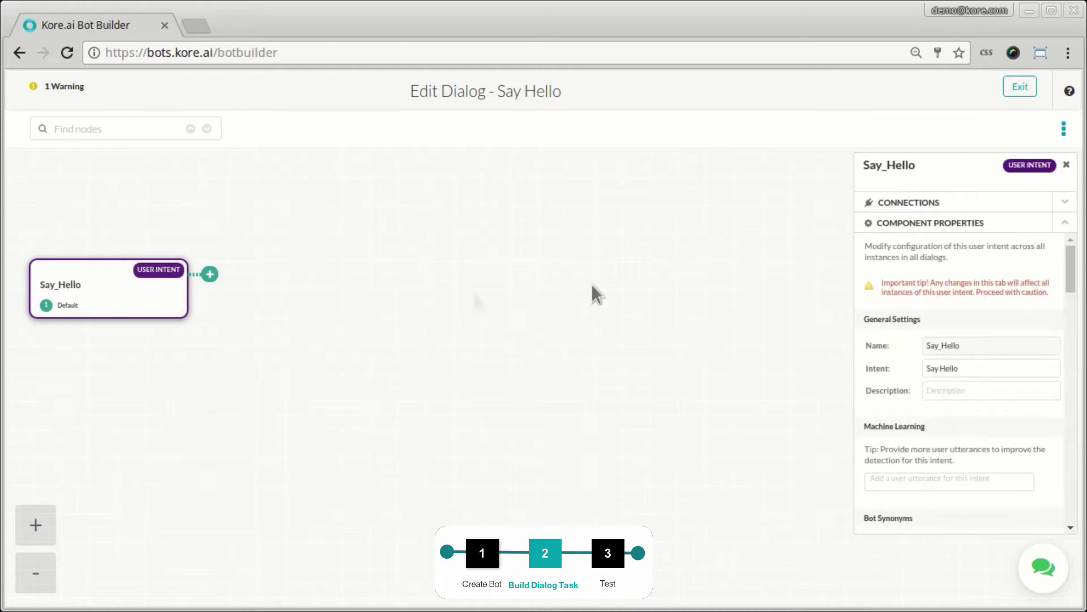
pyautogui.moveTo(1074, 281); pyautogui.dragTo(1044, 236)
pyautogui.click(935, 203)
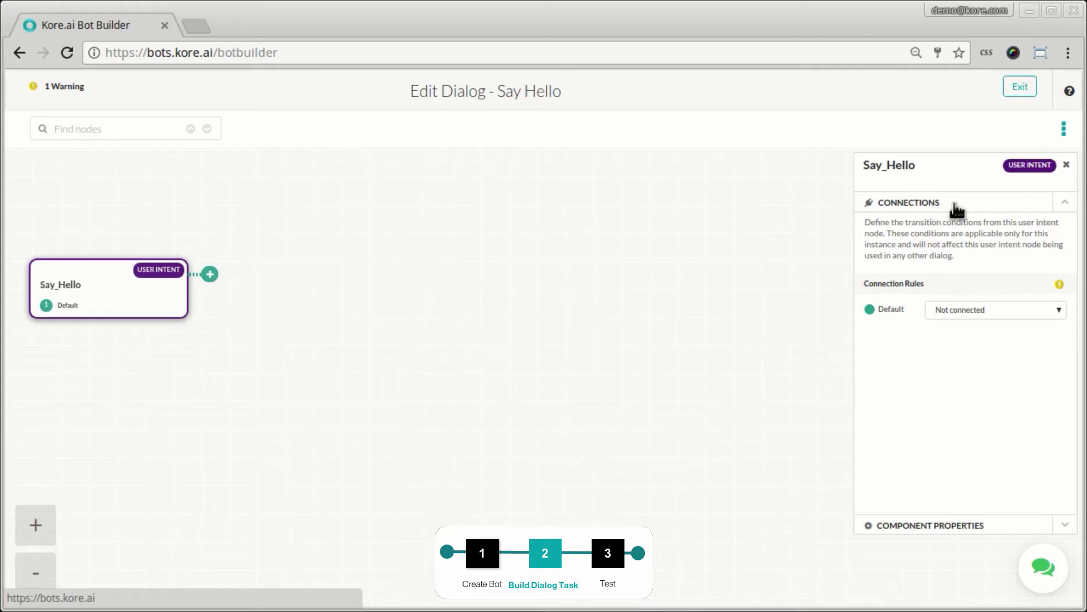
pyautogui.click(957, 208)
pyautogui.click(973, 224)
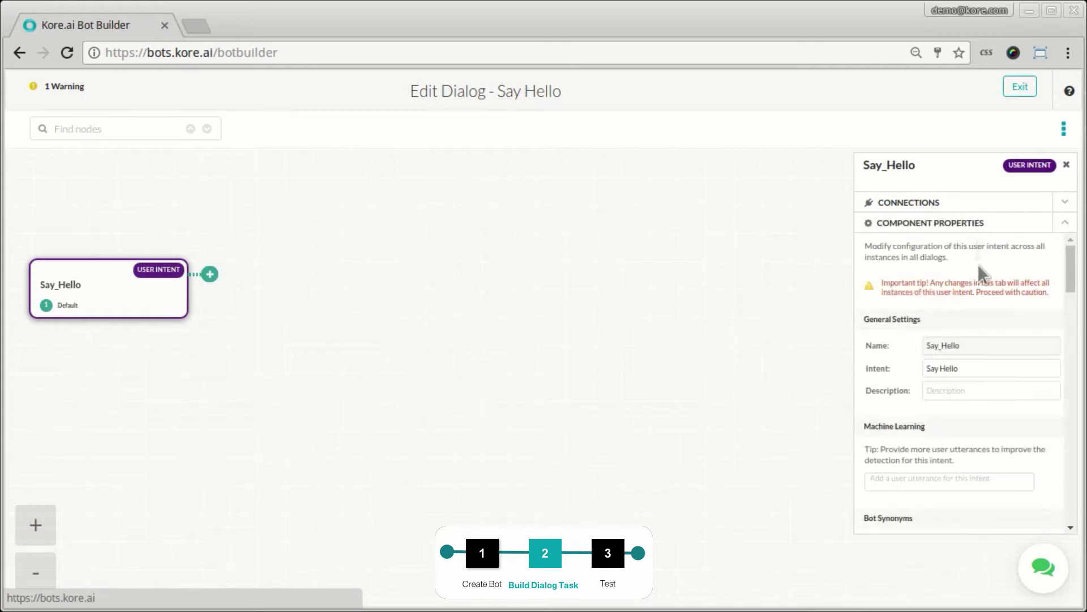
pyautogui.scroll(-2, 978, 318)
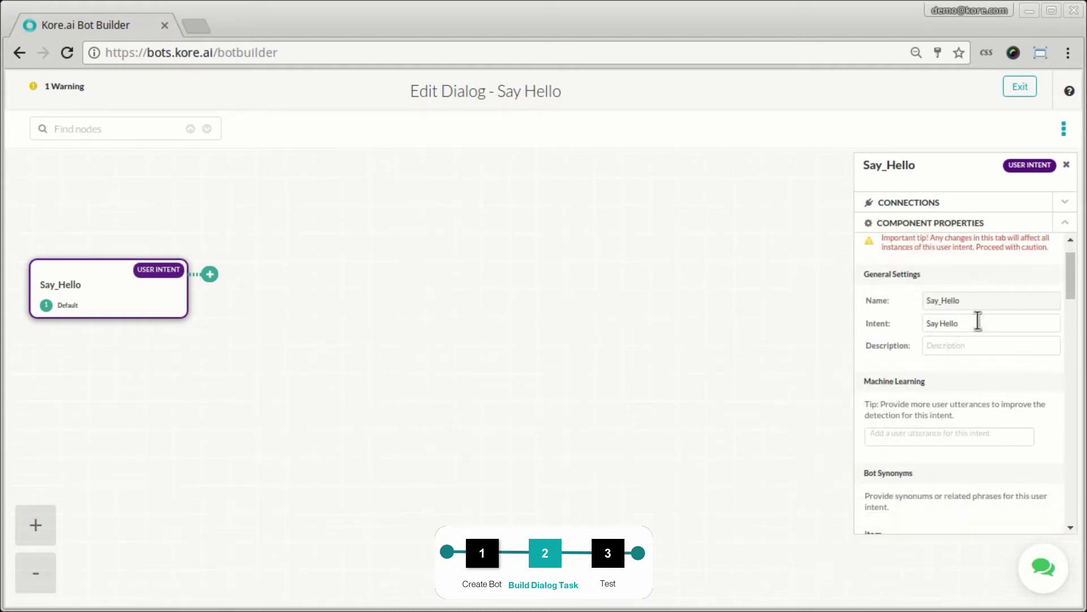
pyautogui.click(978, 320)
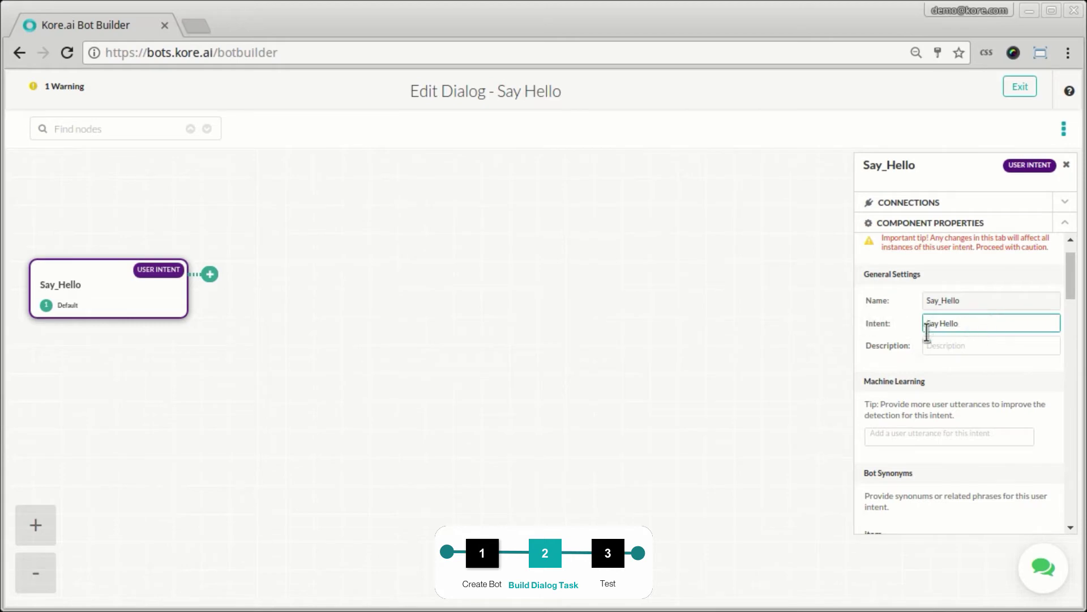
pyautogui.scroll(-2, 971, 340)
pyautogui.click(958, 298)
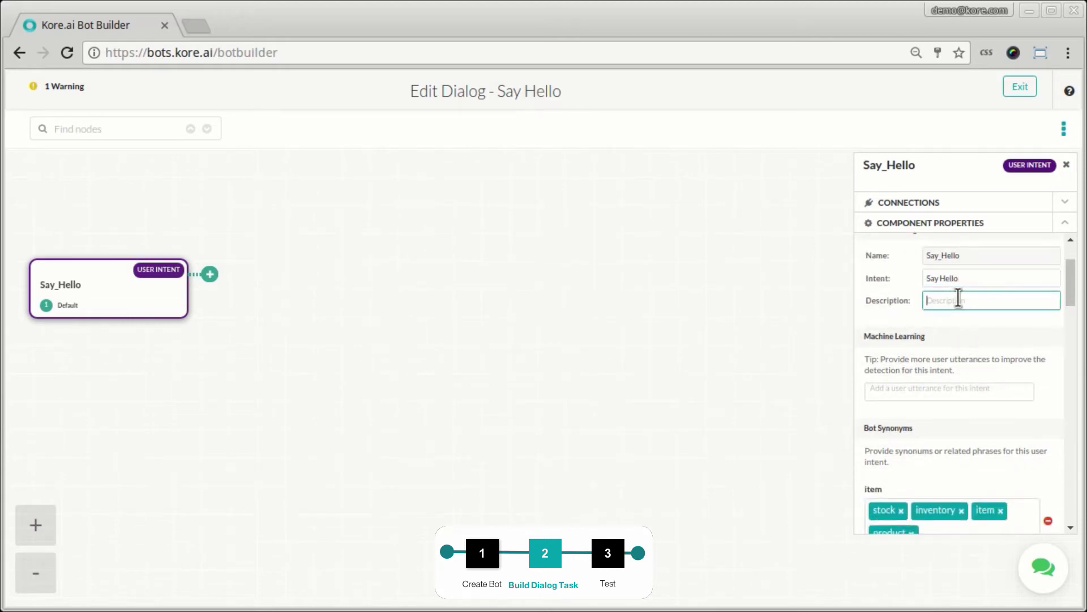
pyautogui.scroll(-10, 957, 298)
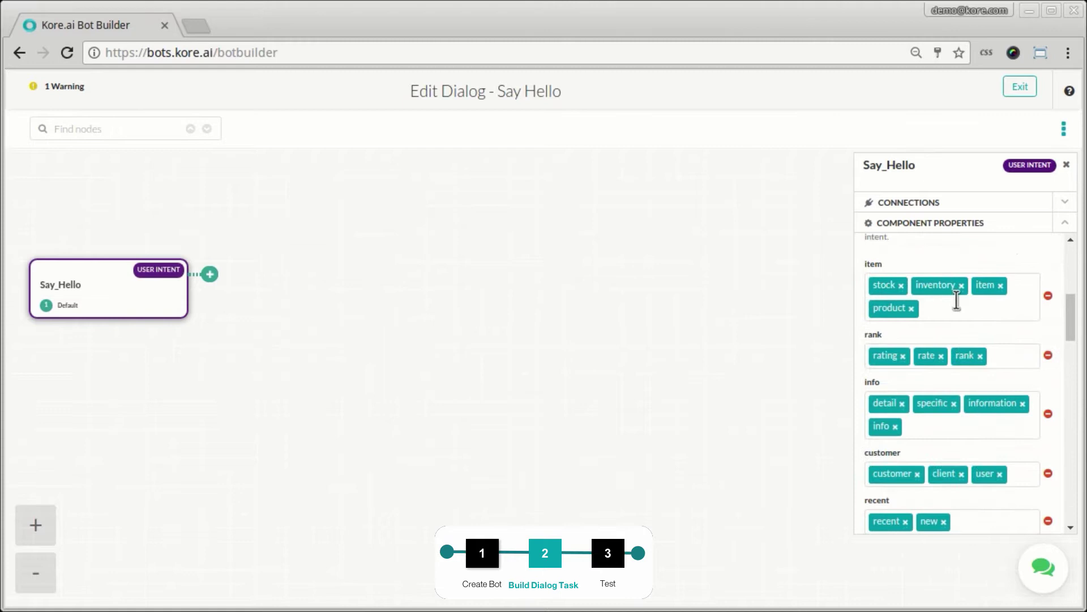
pyautogui.scroll(-10, 956, 298)
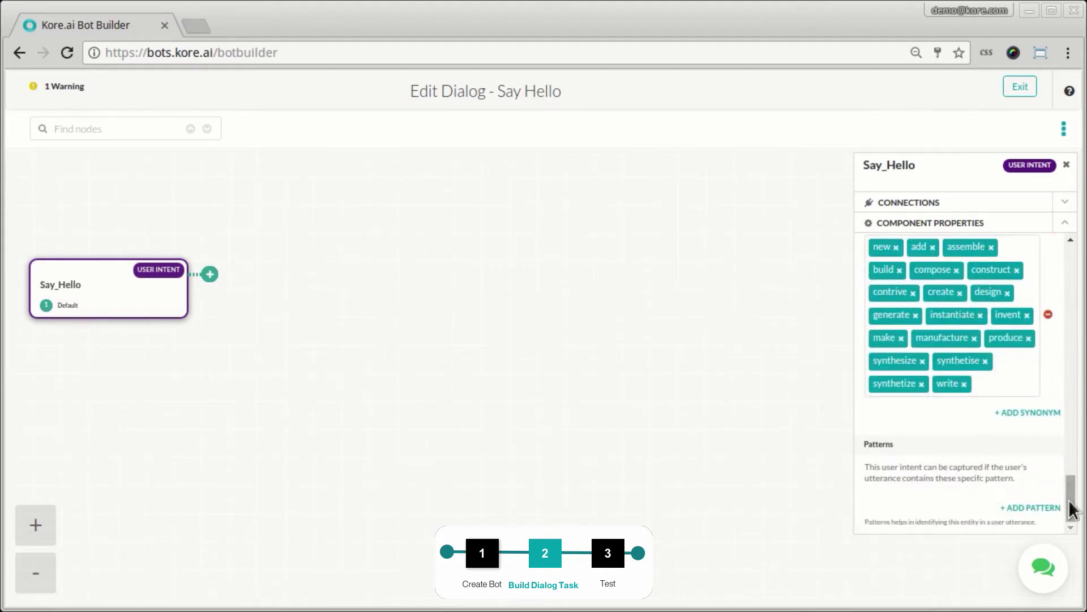
pyautogui.moveTo(1071, 498); pyautogui.dragTo(1074, 266)
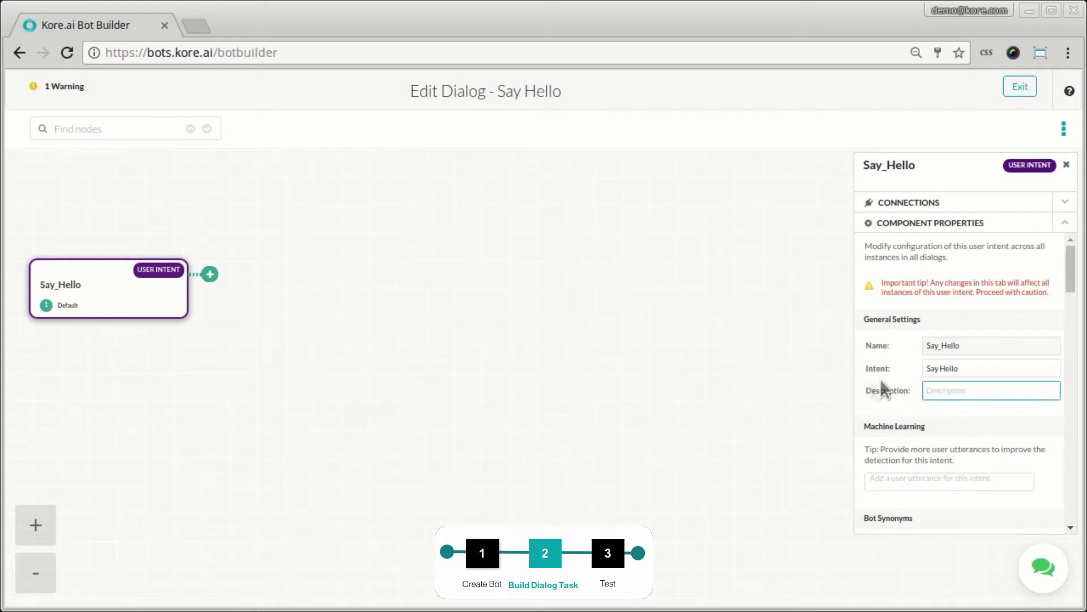
# Add a String entity node 'Name' after Say_Hello, prompting 'What is your name ?'
pyautogui.click(211, 275)
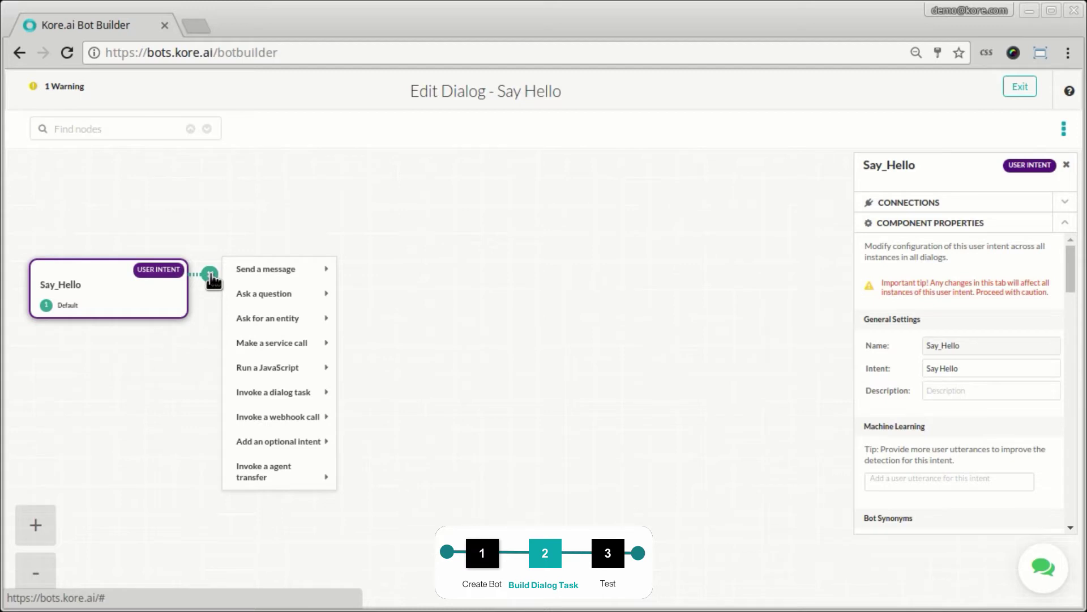
pyautogui.click(273, 319)
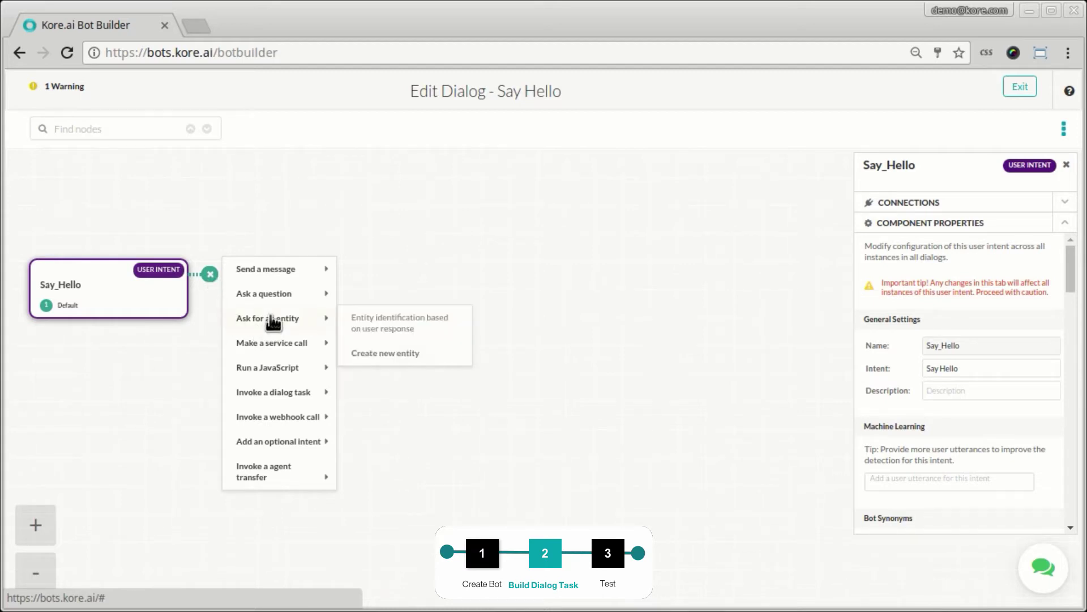
pyautogui.click(385, 354)
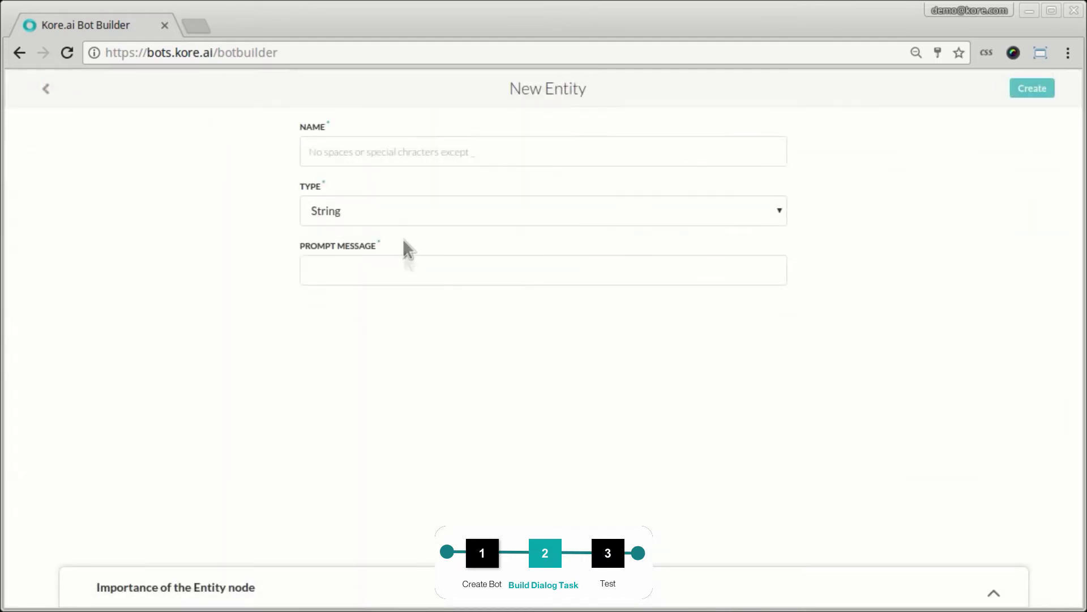
pyautogui.click(355, 158)
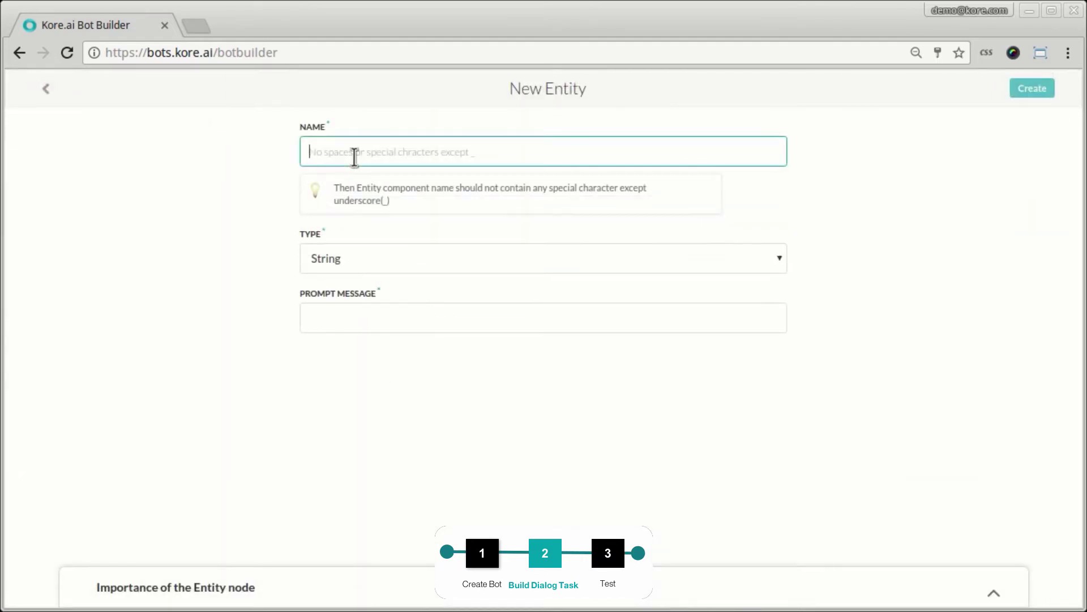
pyautogui.write('Name')
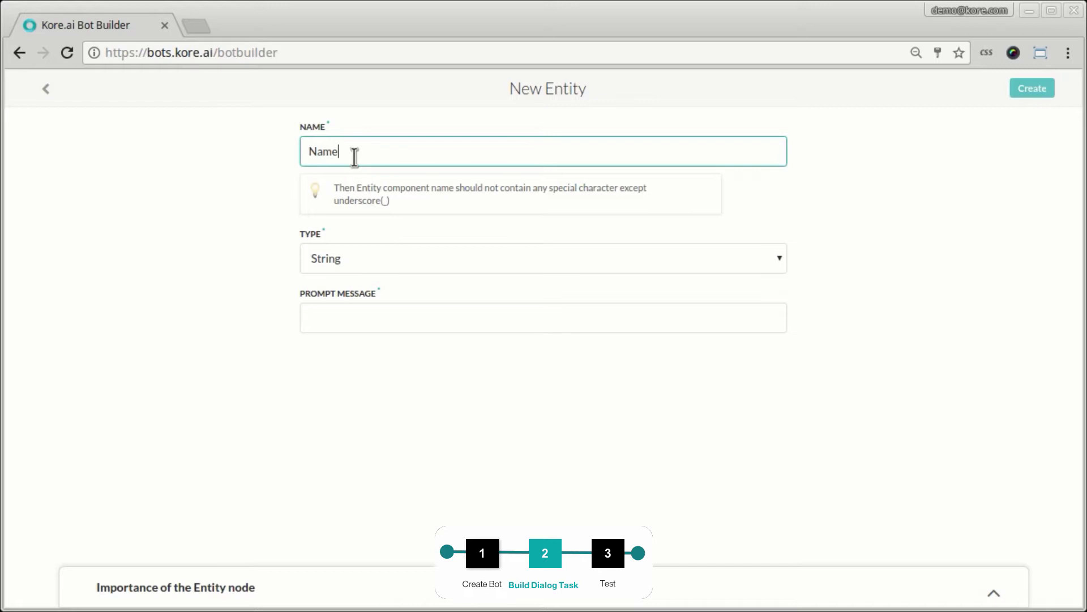
pyautogui.click(375, 258)
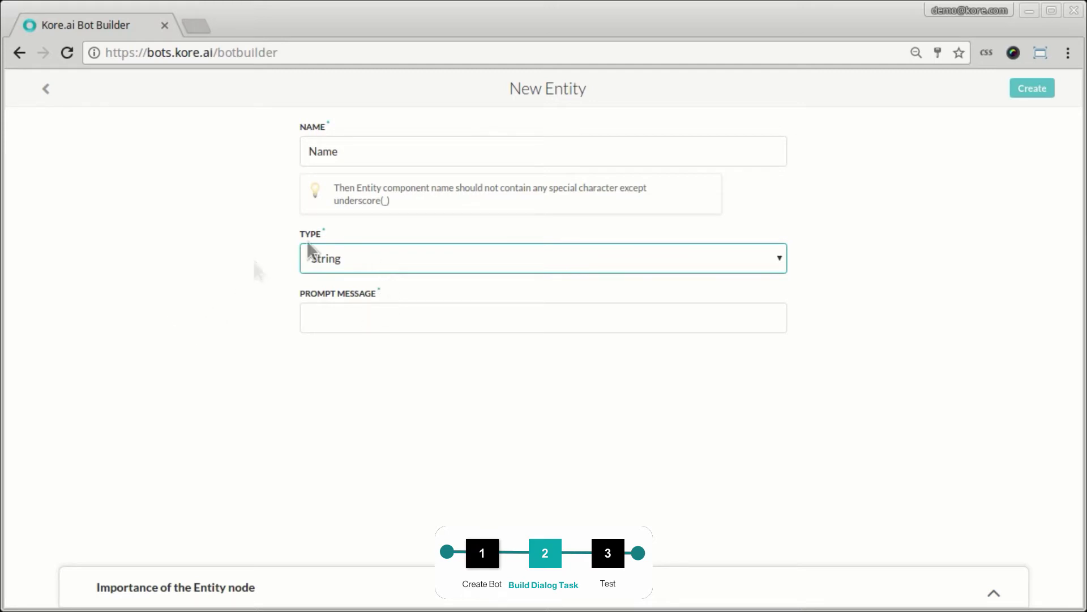
pyautogui.click(395, 322)
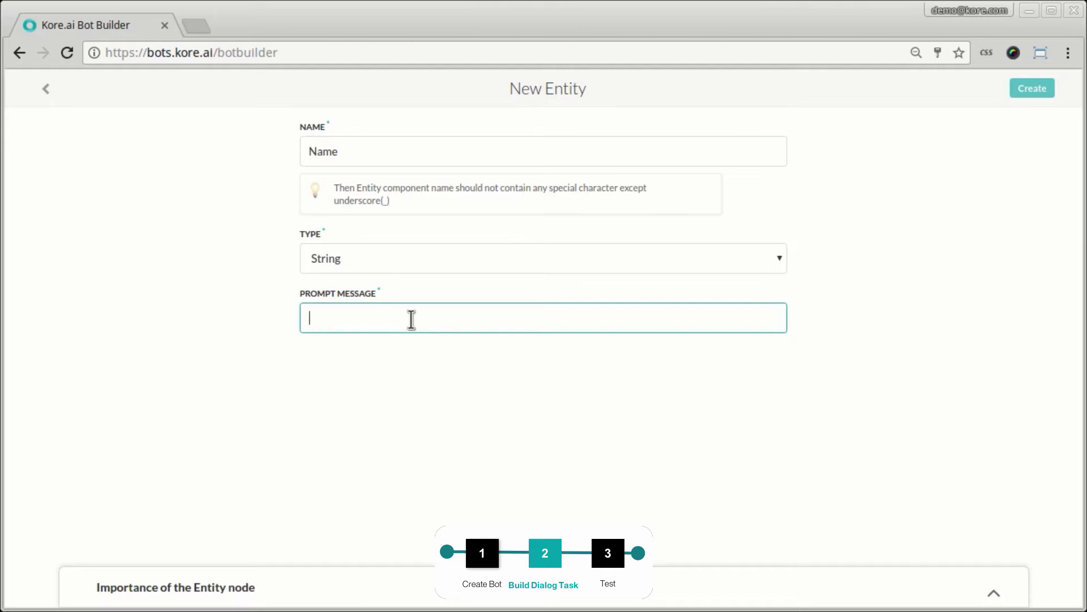
pyautogui.write('What is y')
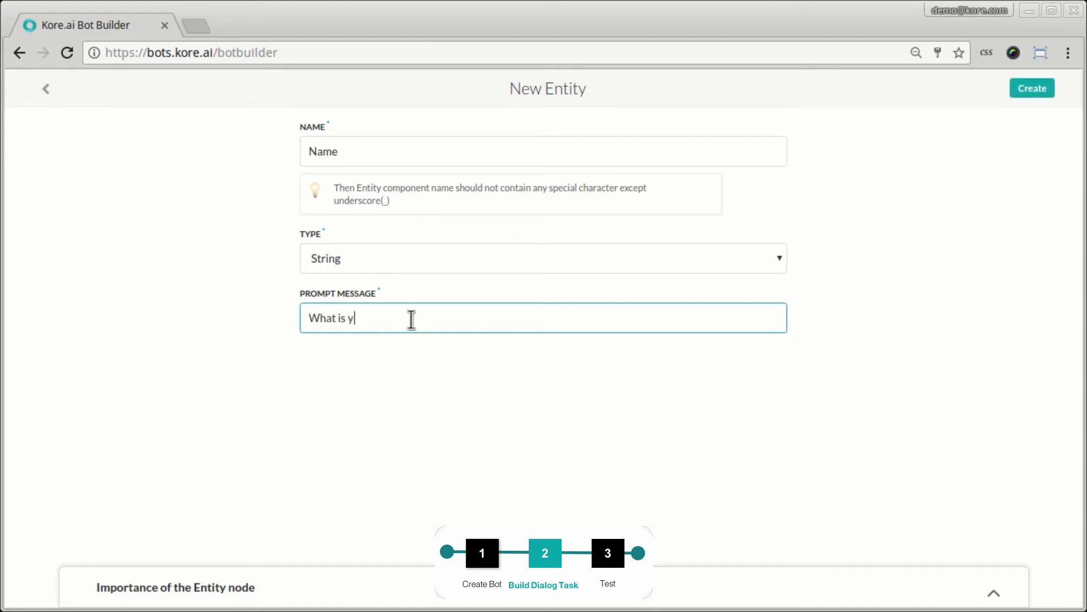
pyautogui.write('our name ?')
pyautogui.click(1013, 88)
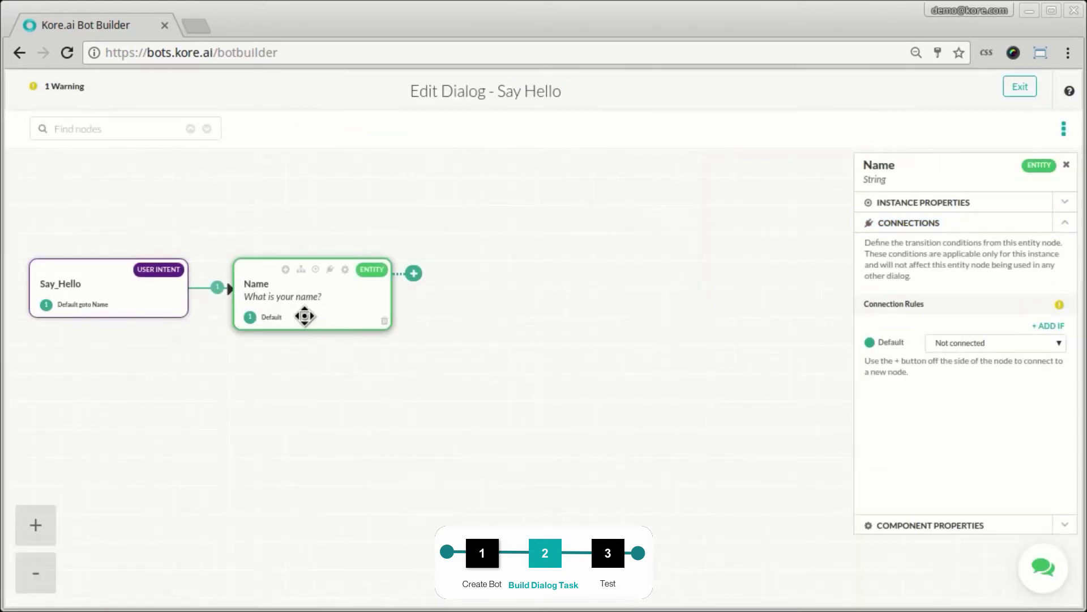
pyautogui.click(414, 273)
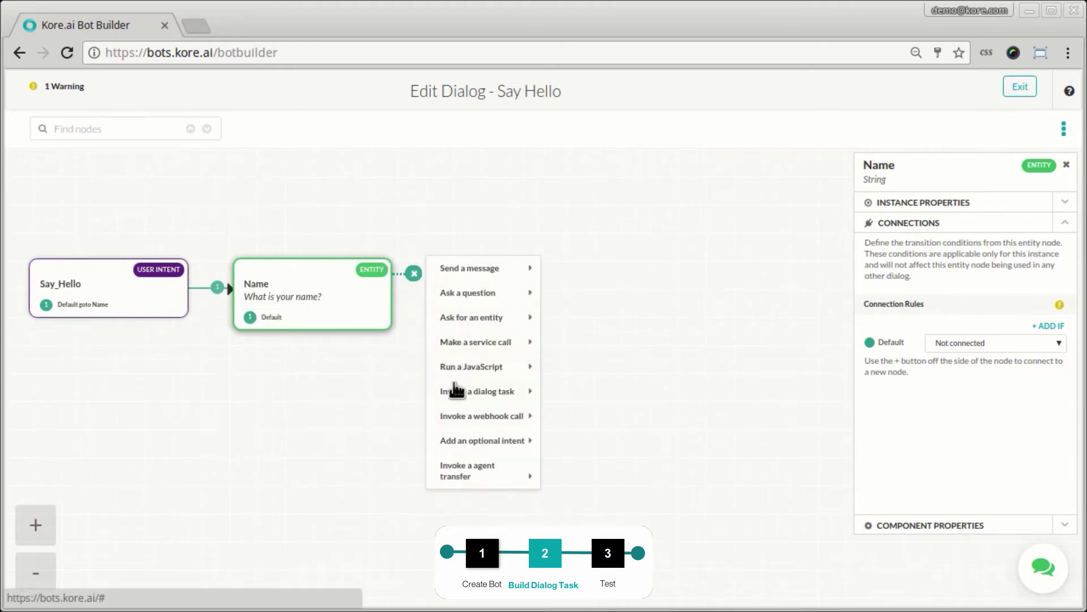
pyautogui.moveTo(470, 271)
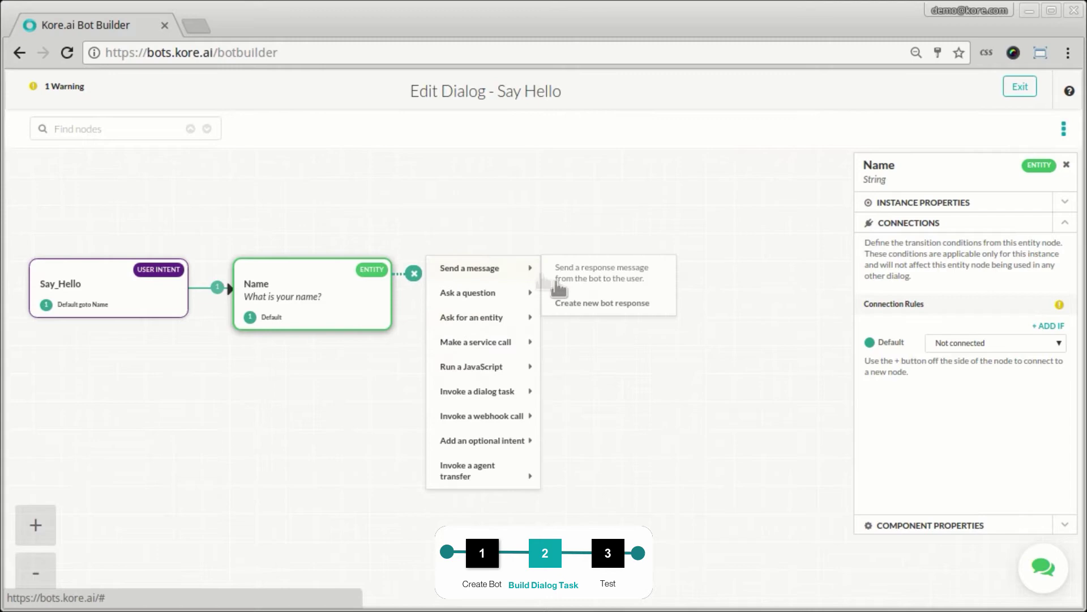
# Create a bot response 'HelloResponse' with message 'Hello {{context.entities.Name}}'
pyautogui.click(581, 308)
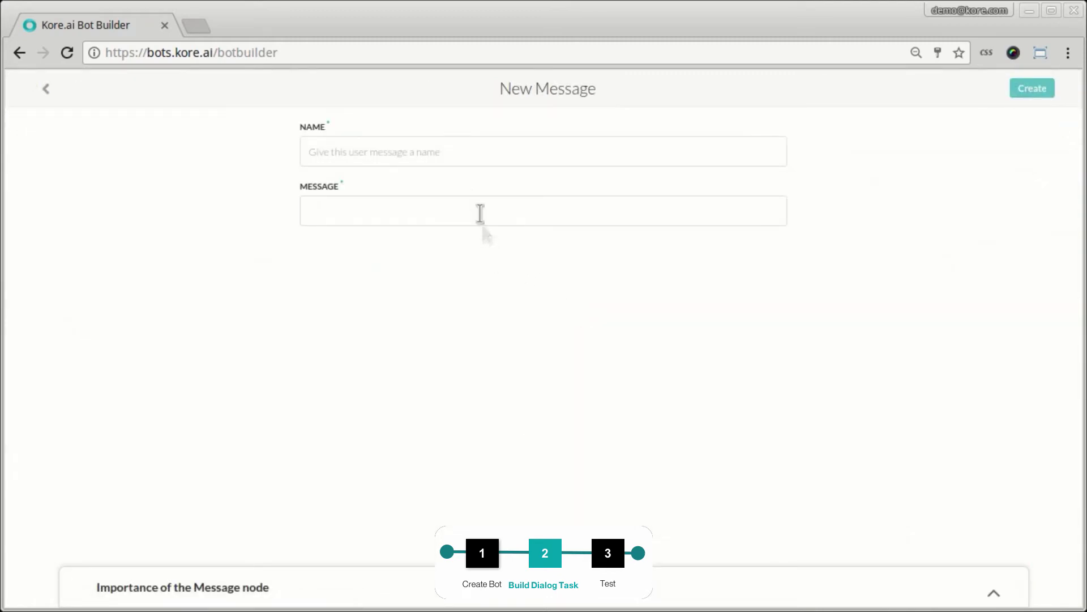
pyautogui.click(458, 152)
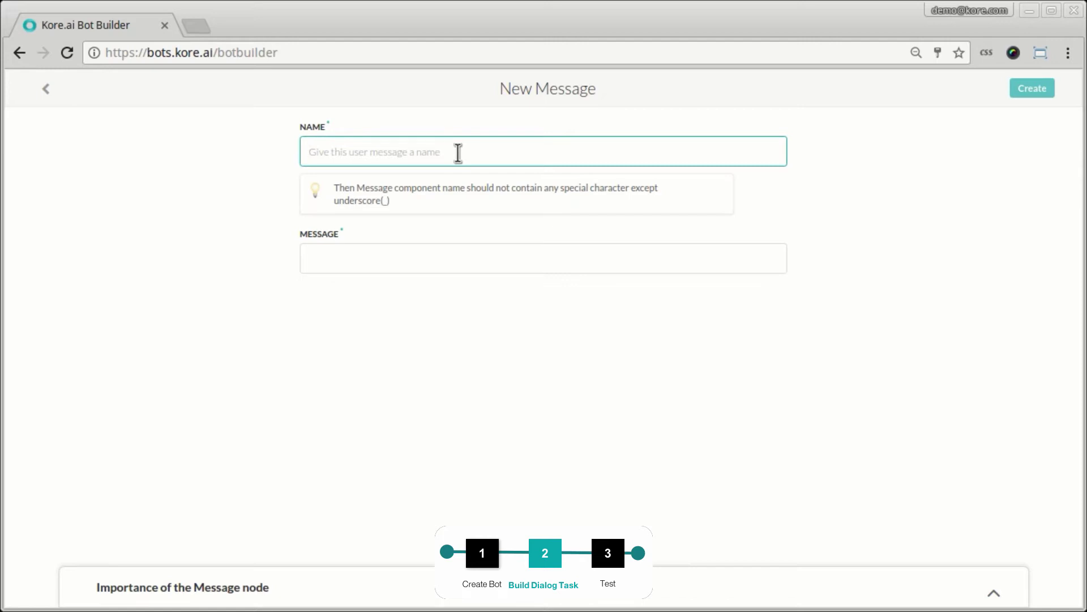
pyautogui.write('He')
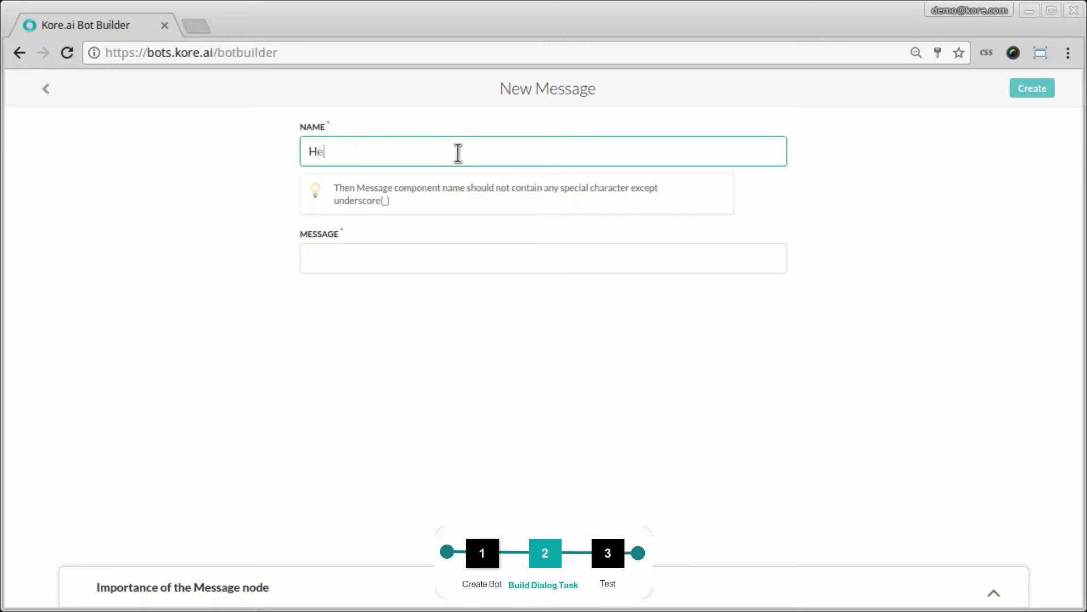
pyautogui.write('lloResponse')
pyautogui.click(375, 254)
pyautogui.write('He')
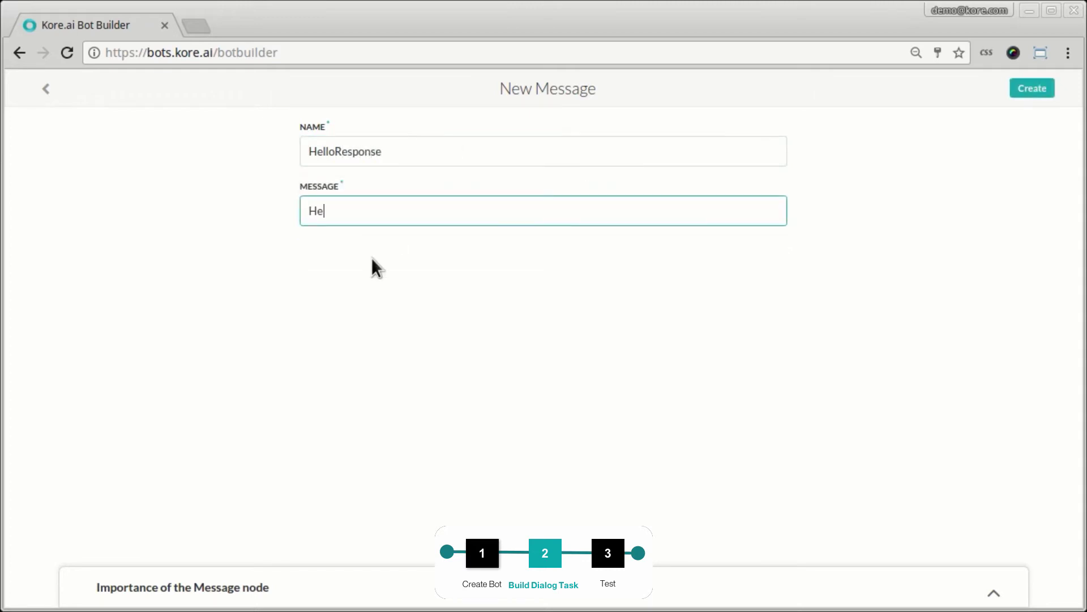
pyautogui.write('llo {{context.entities.')
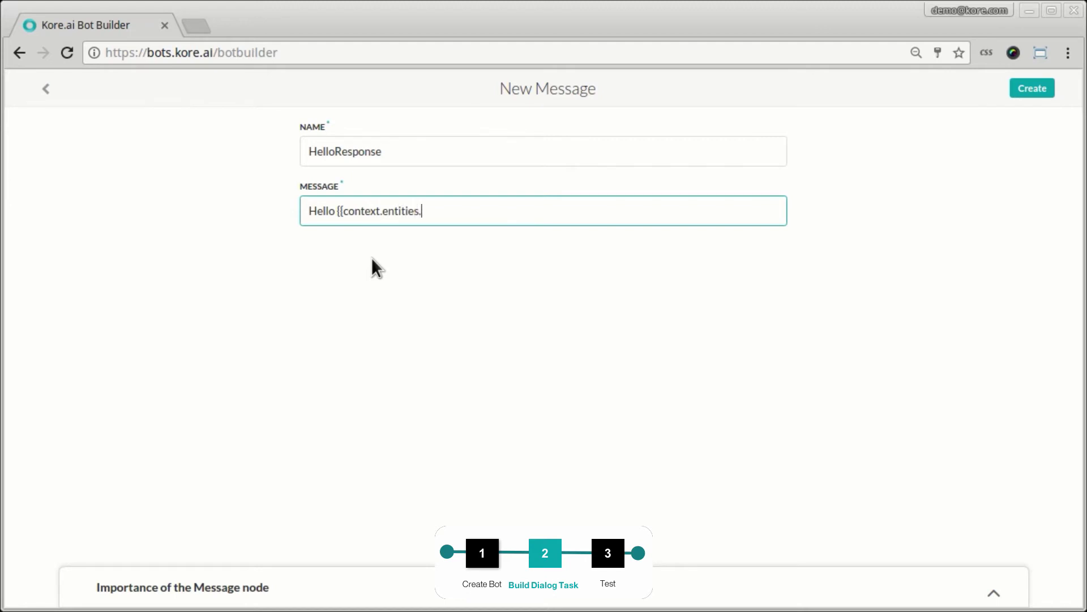
pyautogui.write('Name}}')
# Highlight the context, entities and Name parts of the message variable
pyautogui.doubleClick(357, 212)
pyautogui.doubleClick(399, 213)
pyautogui.doubleClick(440, 212)
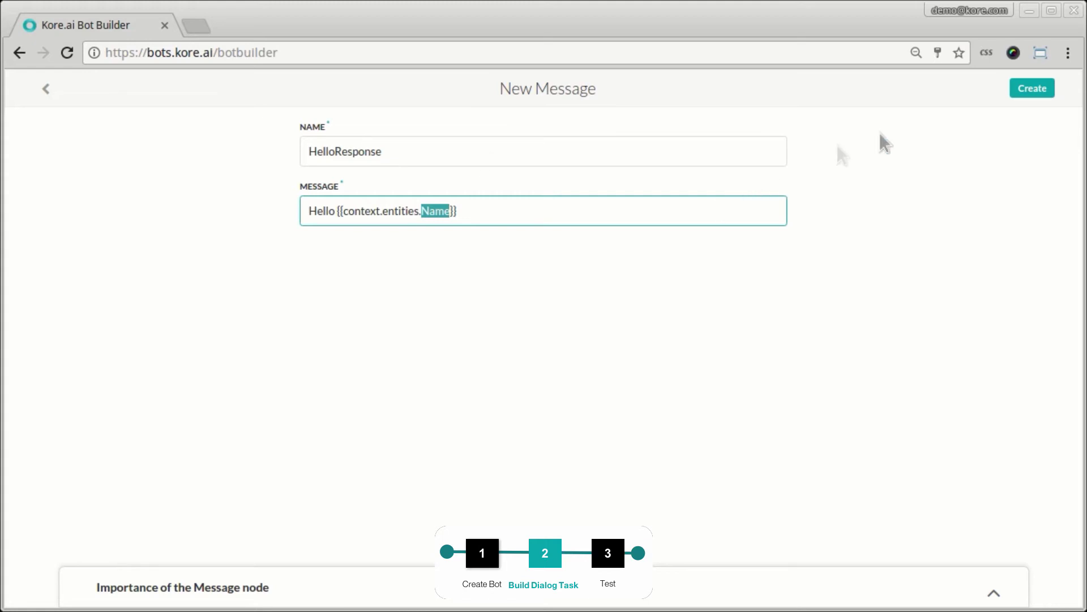
# Create the HelloResponse node, then test it by sending 'Say Hello' and answering 'Jon'
pyautogui.click(1032, 89)
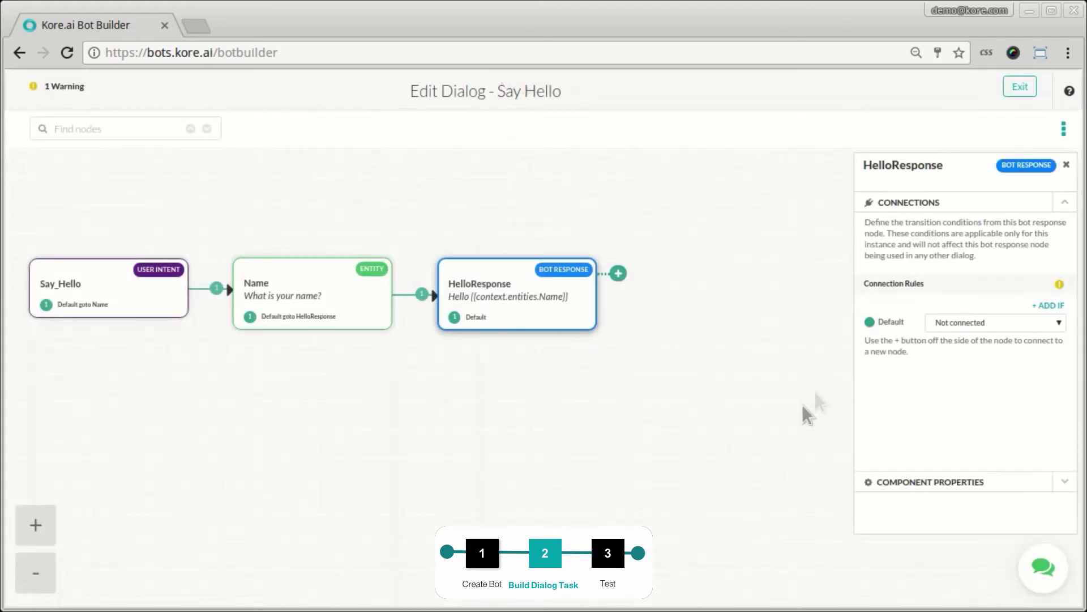
pyautogui.click(1044, 568)
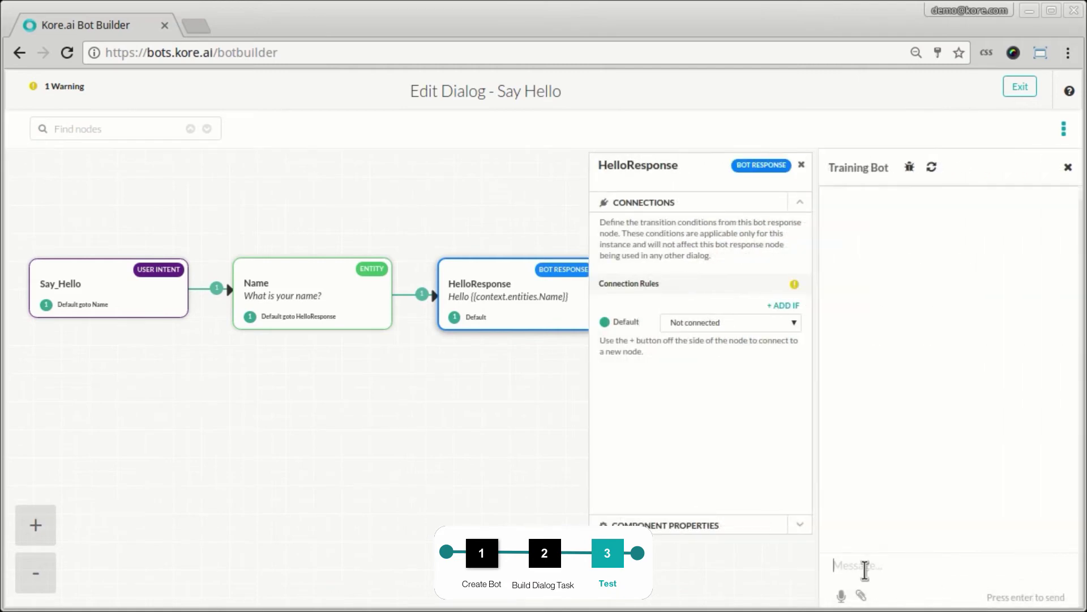
pyautogui.write('Say Hello')
pyautogui.press('Return')
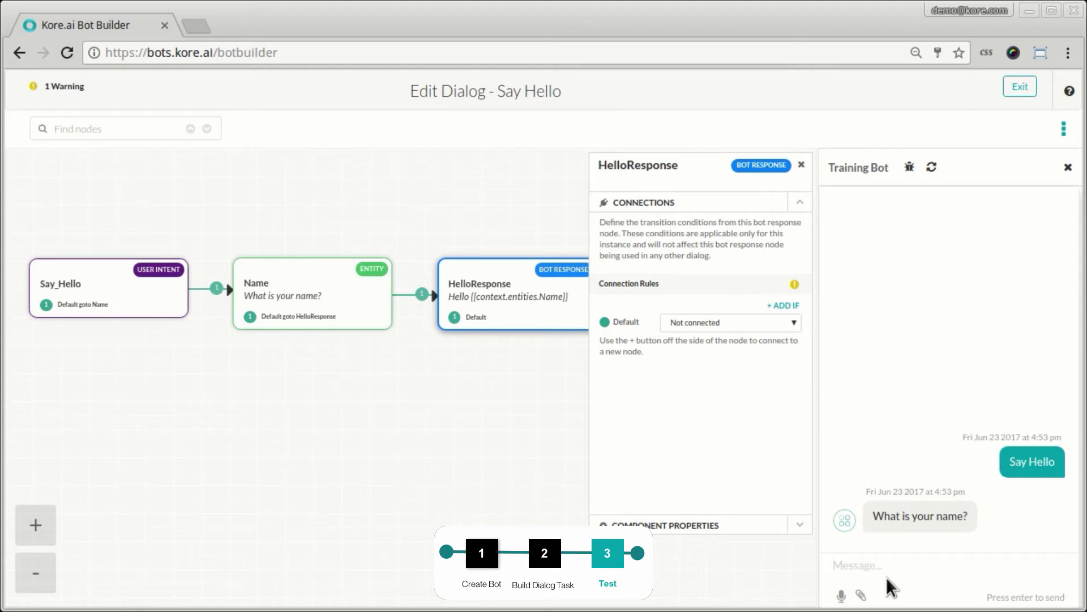
pyautogui.write('Jon')
pyautogui.press('Return')
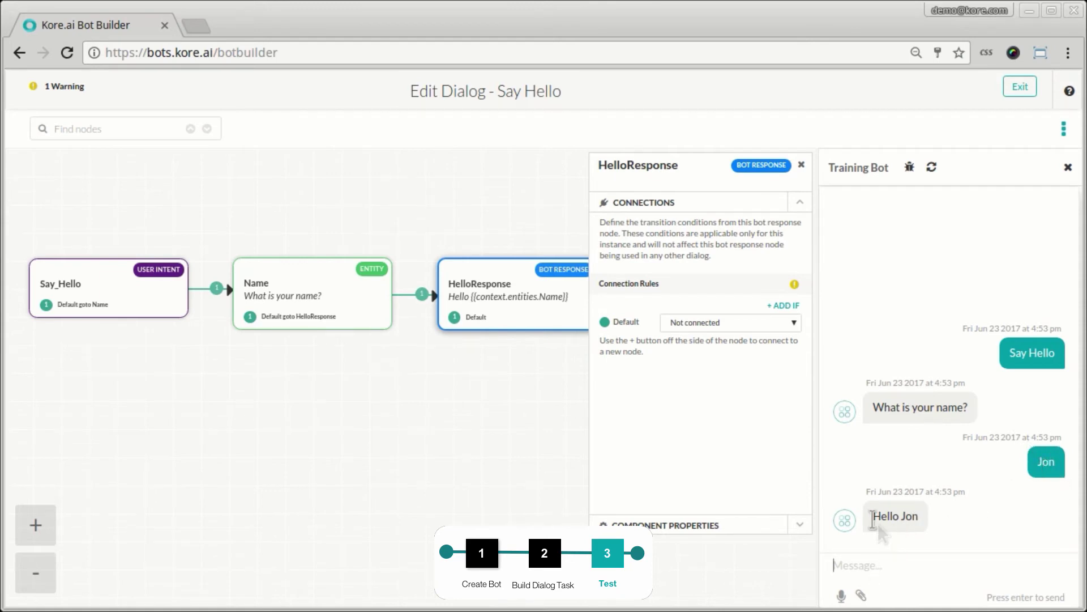
# With the debug log open, send 'Say Hello' and inspect the timestamp and Name entity entries
pyautogui.click(910, 168)
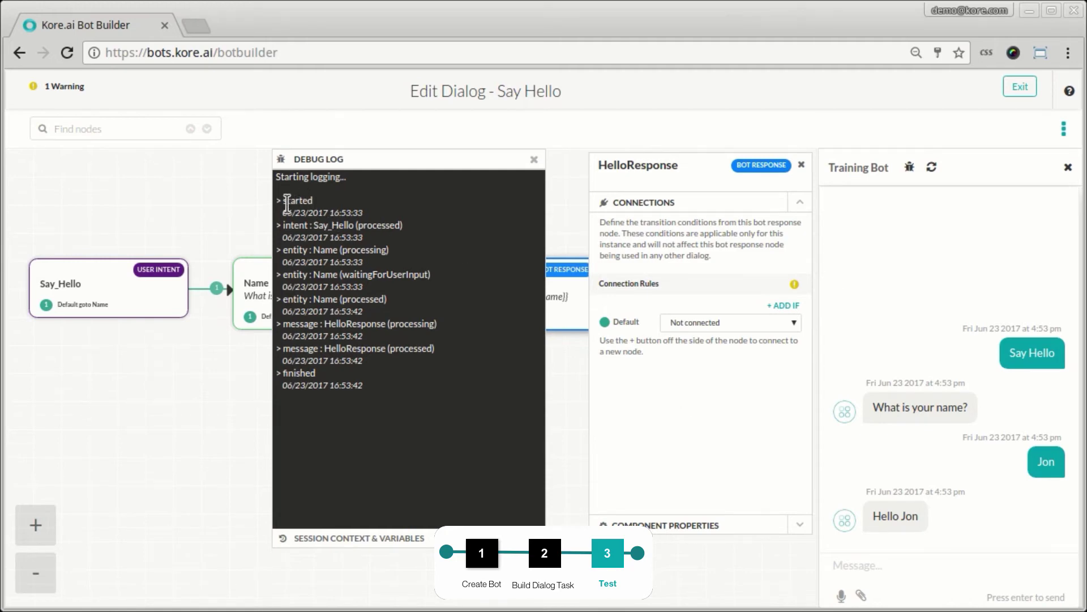
pyautogui.click(877, 566)
pyautogui.write('Say Hello')
pyautogui.press('Return')
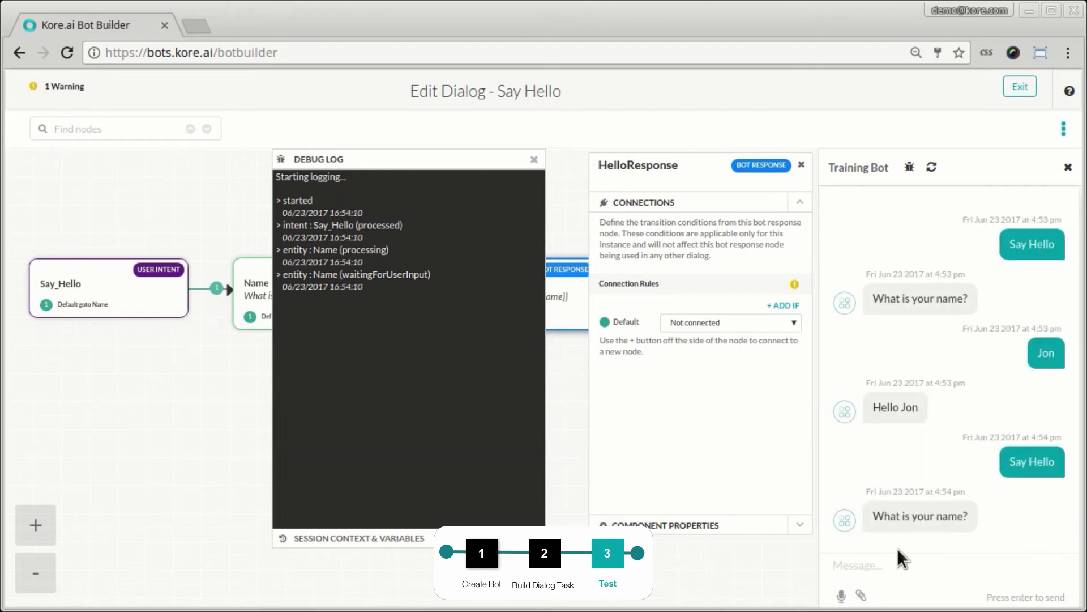
pyautogui.moveTo(363, 213); pyautogui.dragTo(346, 213)
pyautogui.moveTo(310, 249); pyautogui.dragTo(319, 274)
# Answer 'Jon' and inspect the HelloResponse and finished entries in the log
pyautogui.click(879, 568)
pyautogui.write('Jon')
pyautogui.press('Return')
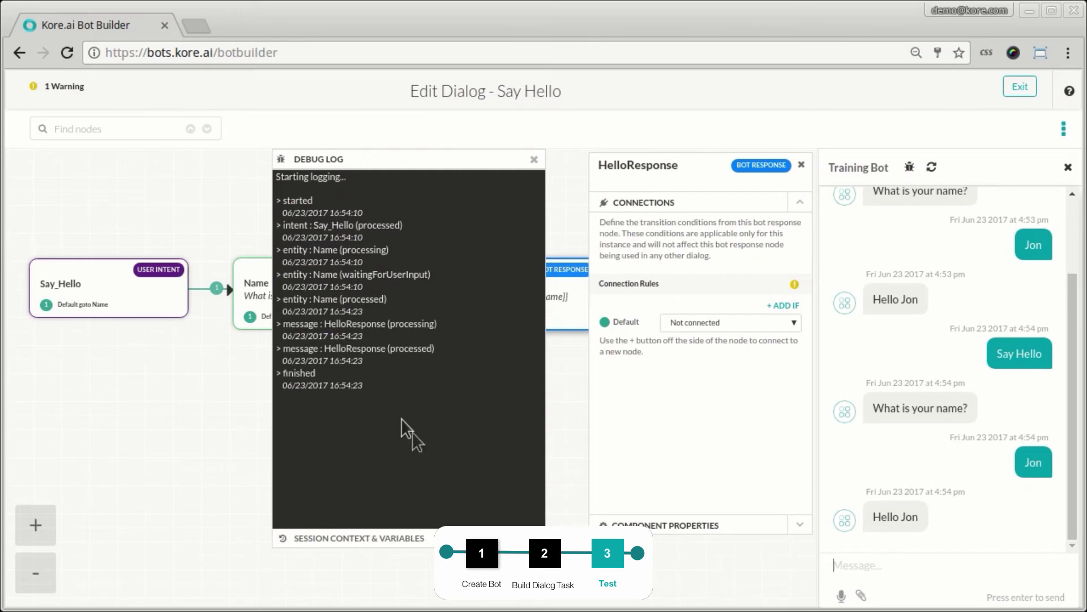
pyautogui.moveTo(331, 324); pyautogui.dragTo(361, 323)
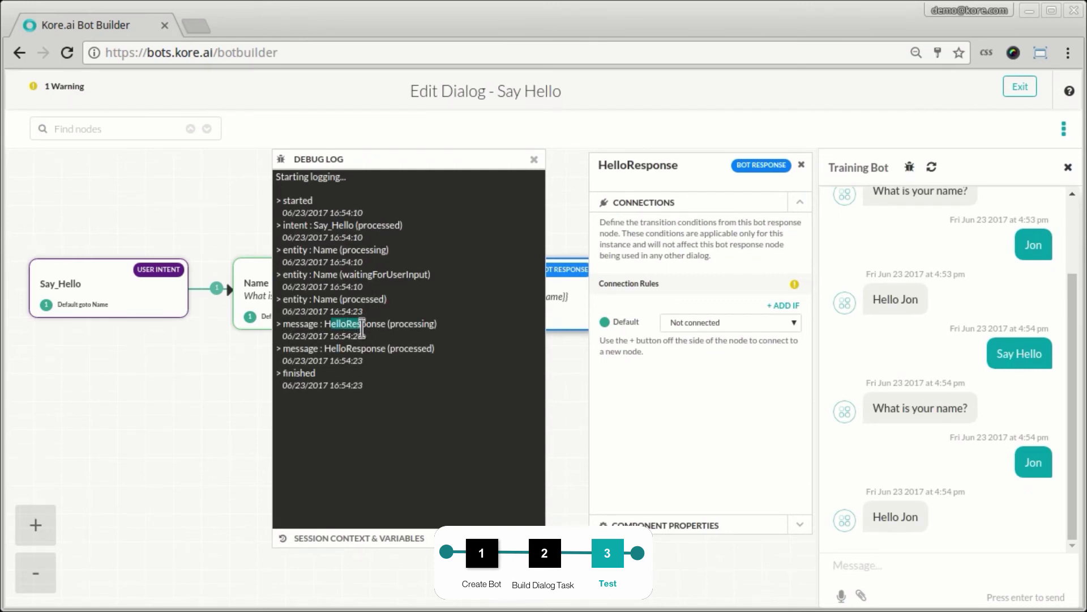
pyautogui.click(362, 325)
pyautogui.doubleClick(308, 374)
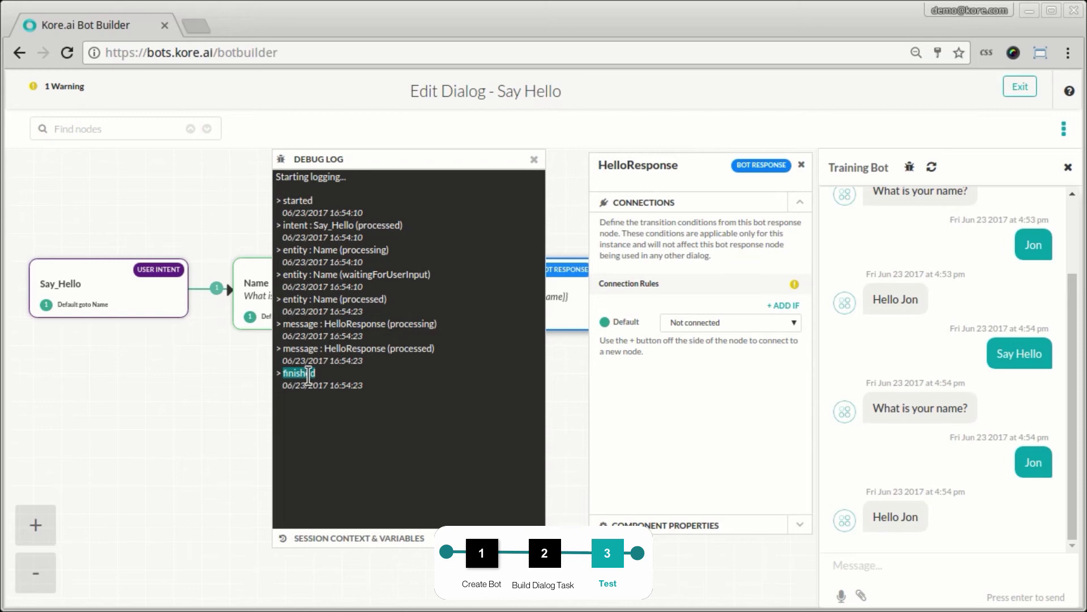
# Expand Session Context & Variables and inspect the bot, task, intent and entities details
pyautogui.click(368, 537)
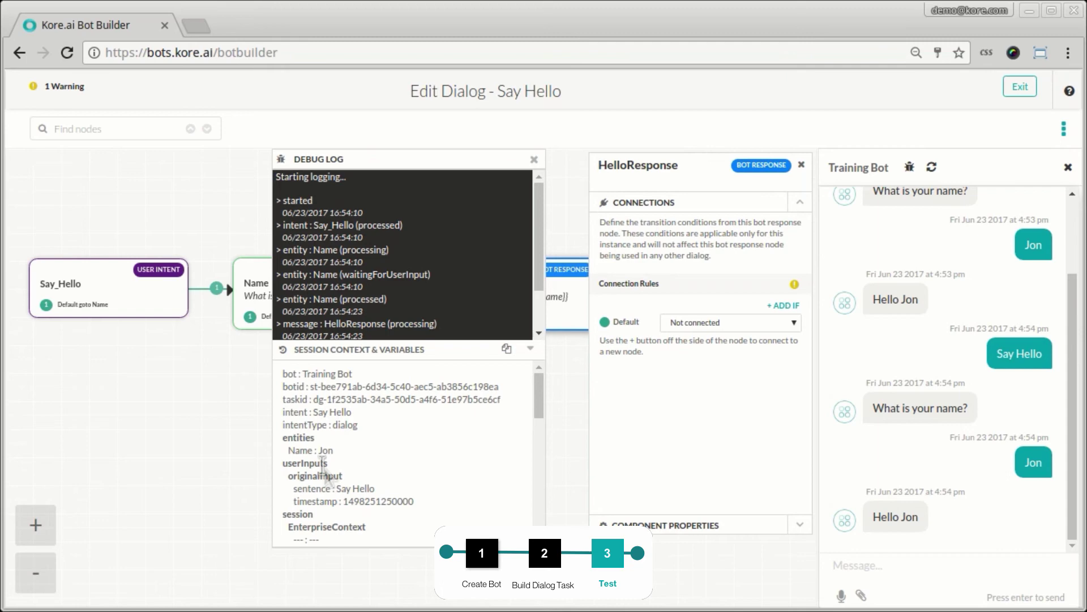
pyautogui.doubleClick(289, 373)
pyautogui.click(334, 417)
pyautogui.moveTo(292, 374); pyautogui.dragTo(300, 422)
pyautogui.click(300, 422)
pyautogui.doubleClick(305, 439)
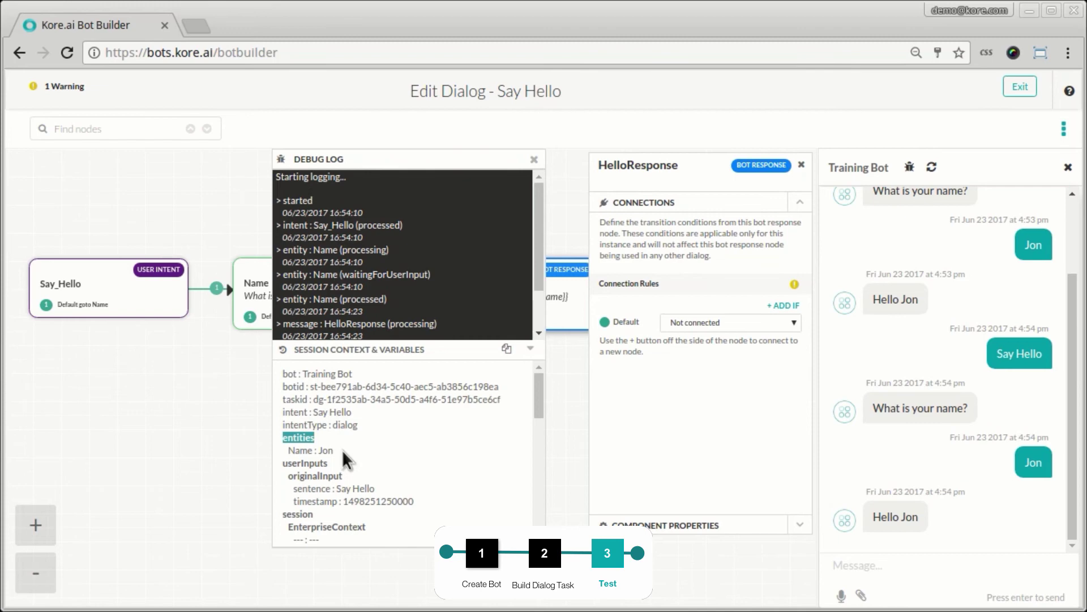
pyautogui.click(306, 443)
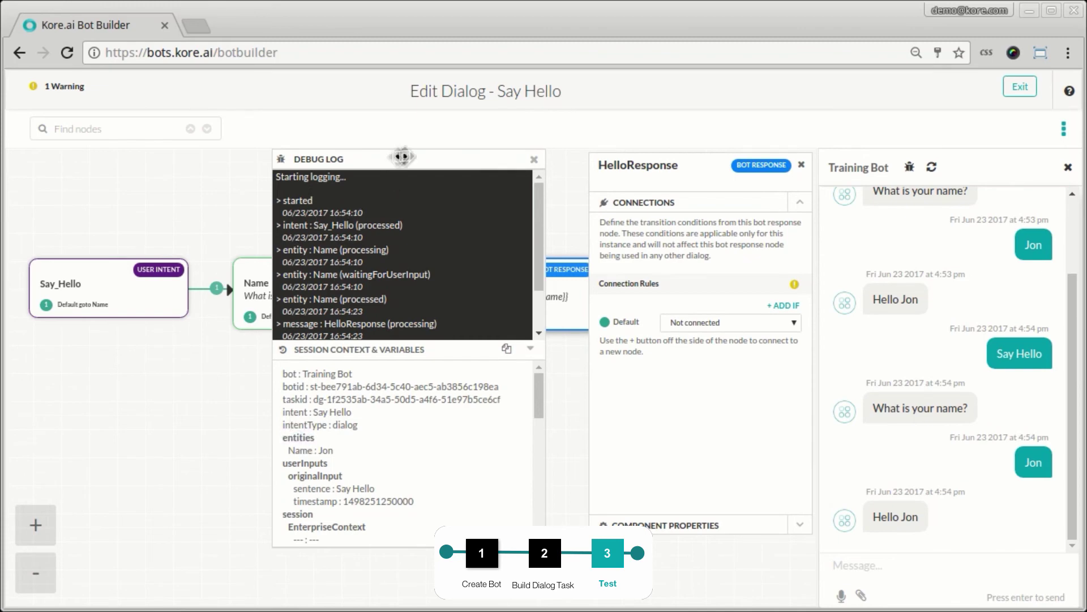
# Move the debug log beside the chat and scroll the variables, noting Name is Jon
pyautogui.moveTo(402, 153); pyautogui.dragTo(673, 148)
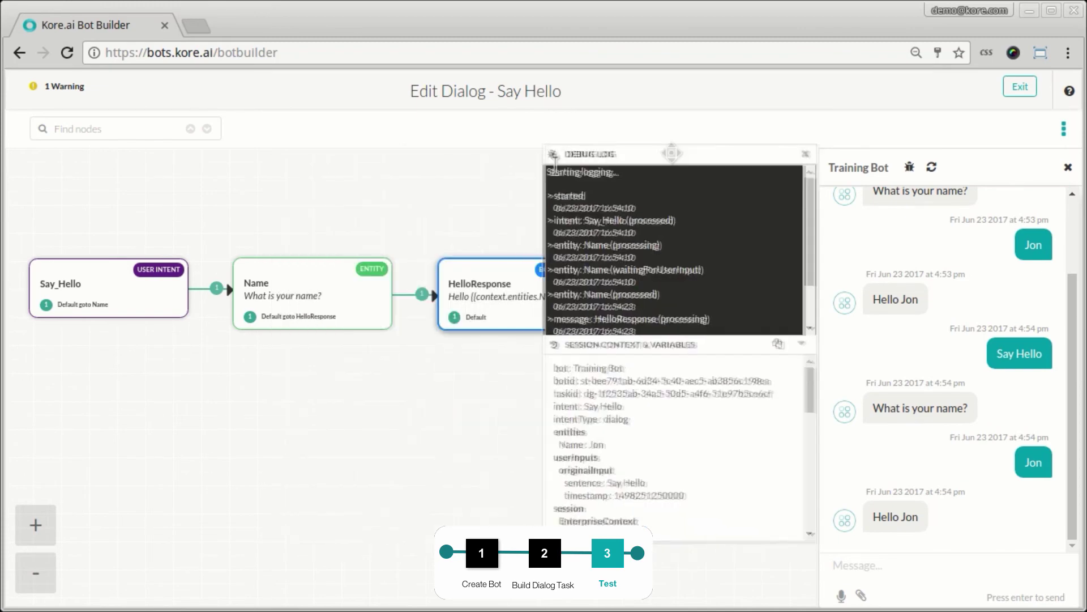
pyautogui.doubleClick(595, 444)
pyautogui.scroll(-3, 589, 467)
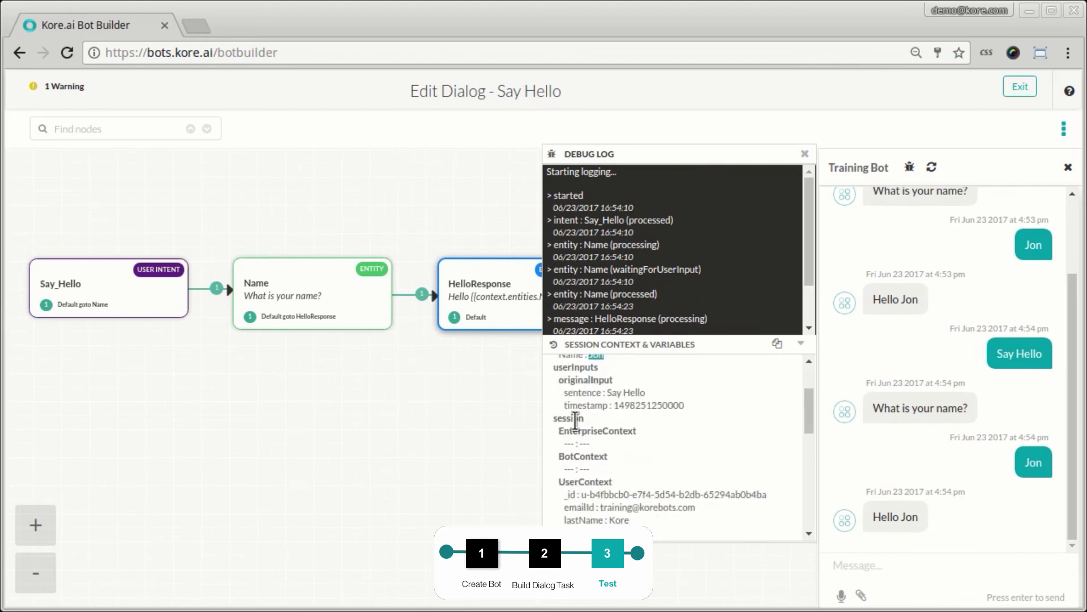
pyautogui.doubleClick(575, 419)
pyautogui.scroll(-5, 574, 486)
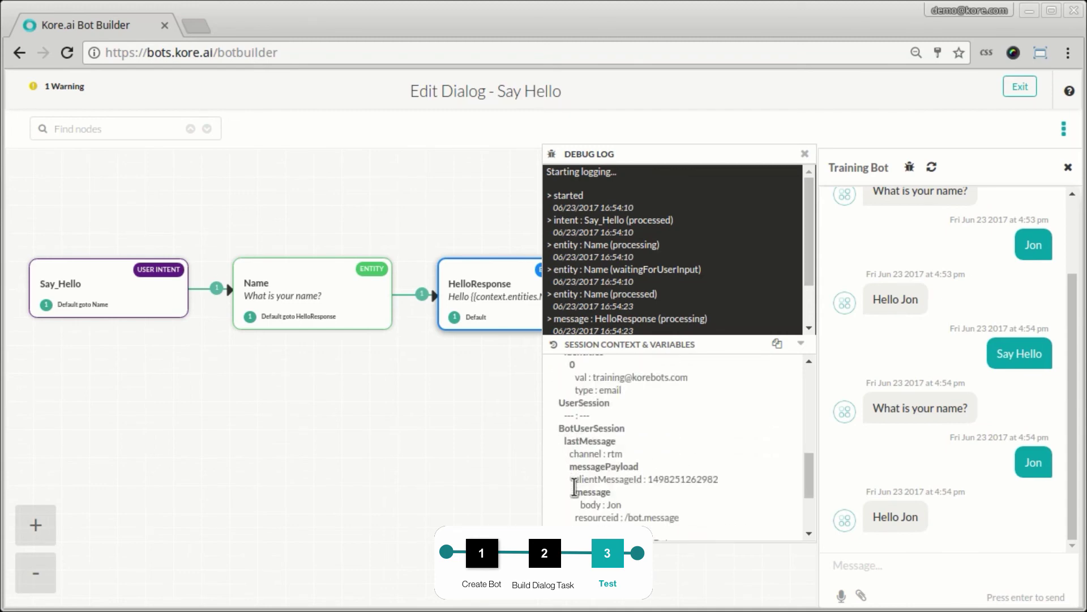
pyautogui.scroll(-3, 574, 486)
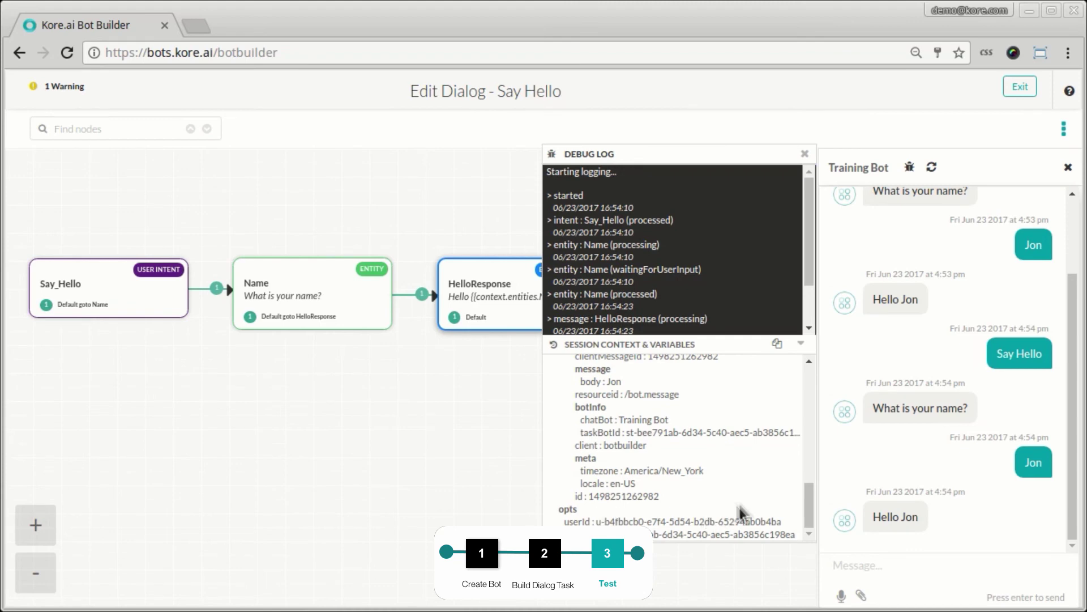
pyautogui.moveTo(803, 501)
pyautogui.mouseDown()
pyautogui.moveTo(800, 473)
pyautogui.moveTo(801, 512)
pyautogui.mouseUp()
# Exit the dialog editor, open the bot chat and send 'List tasks'
pyautogui.click(1019, 88)
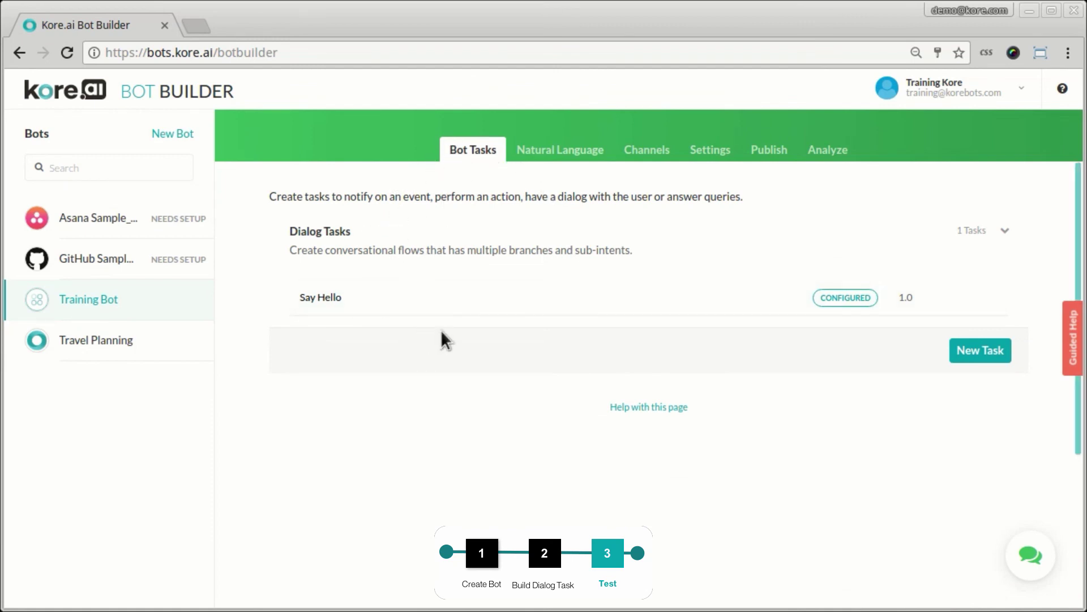
pyautogui.click(1030, 555)
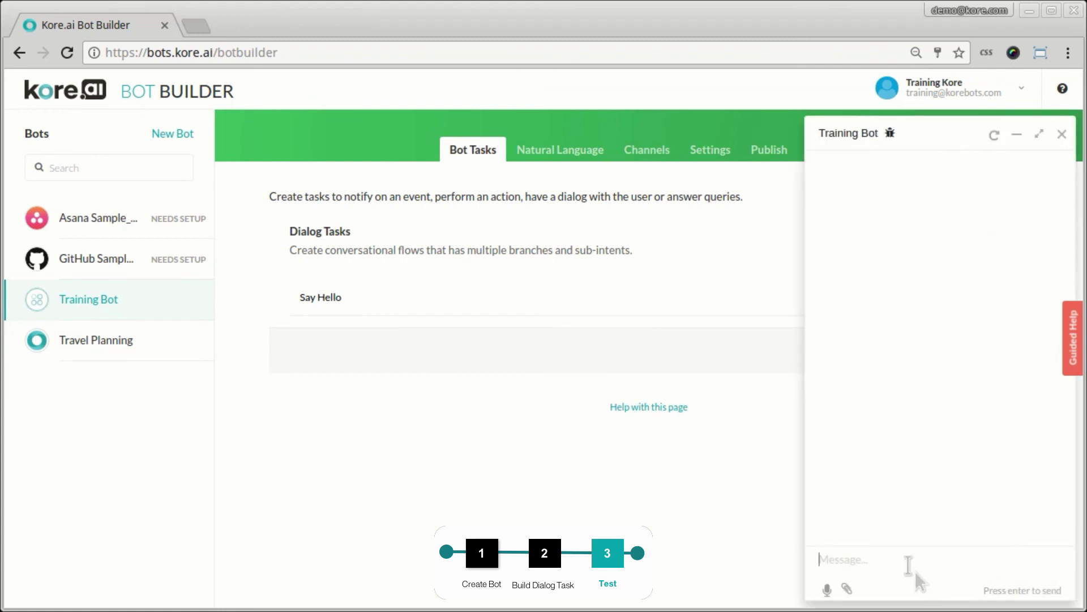
pyautogui.click(887, 560)
pyautogui.write('List tasks')
pyautogui.press('Return')
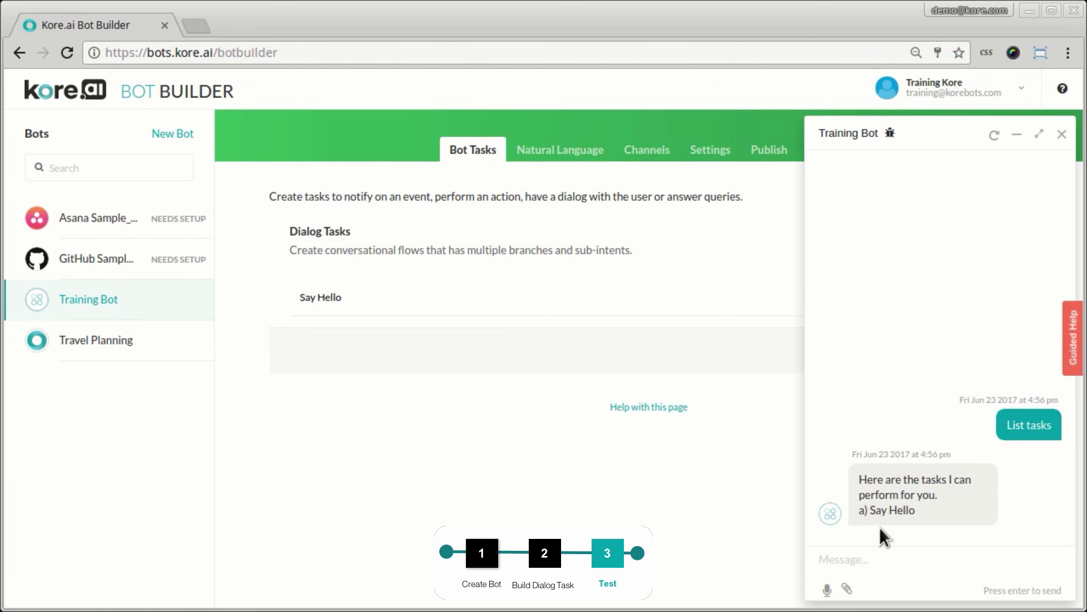
# Send 'Hi' and 'who are you?', then ask for a hello and answer 'Jon'
pyautogui.write('Hi')
pyautogui.press('Return')
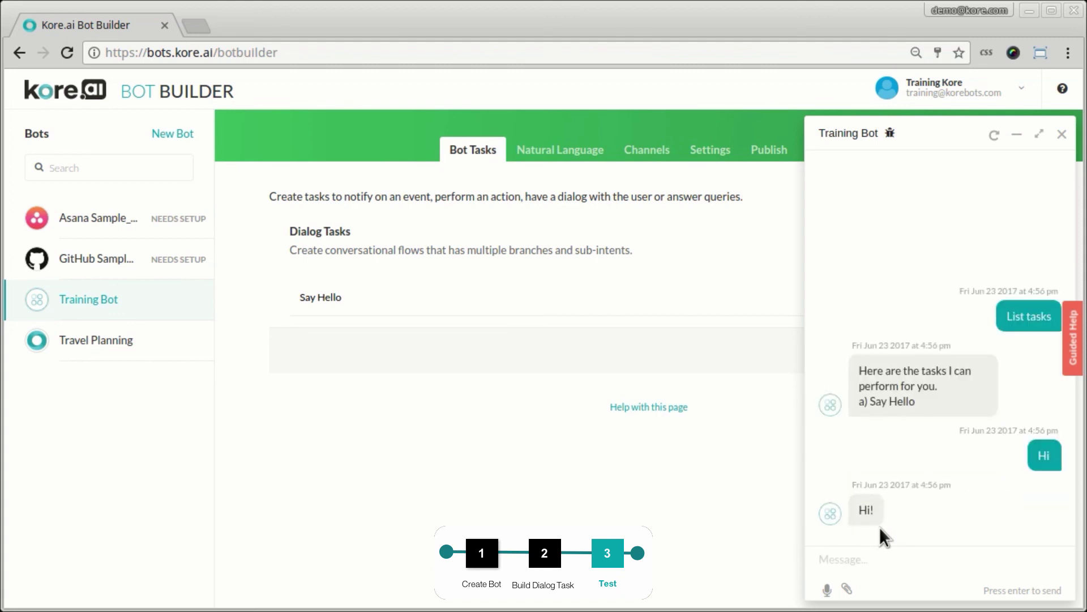
pyautogui.write('who are you?')
pyautogui.press('Return')
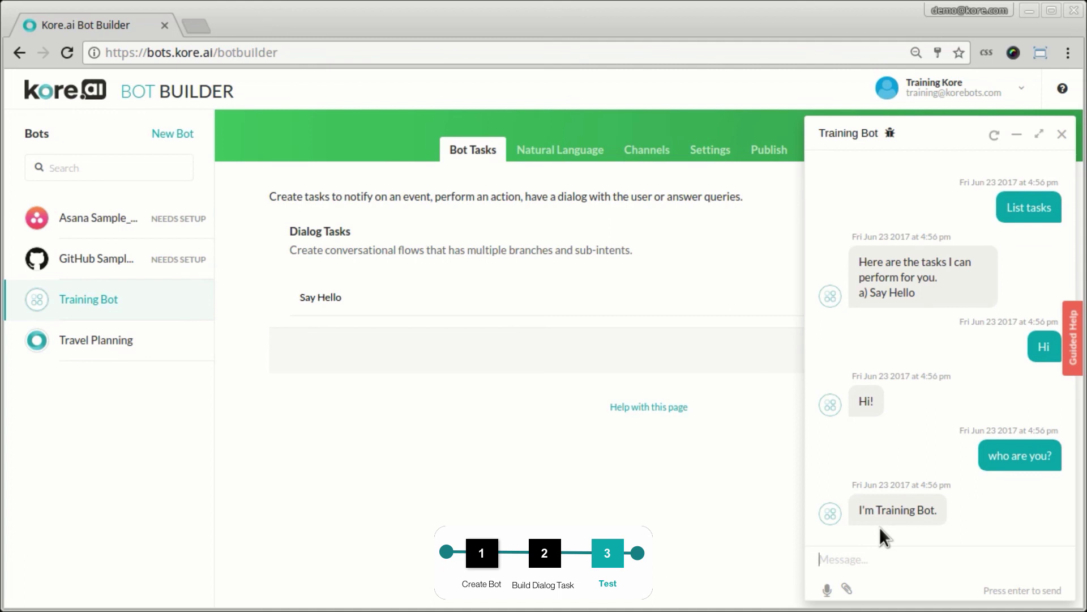
pyautogui.write('say hello to')
pyautogui.write(' me')
pyautogui.write('can yo')
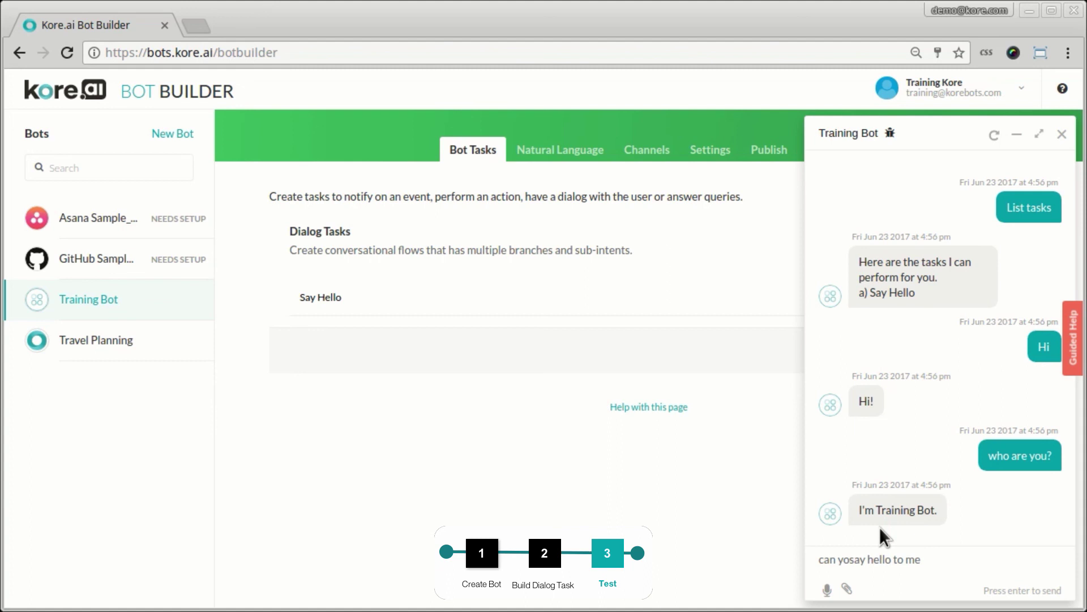
pyautogui.press('Return')
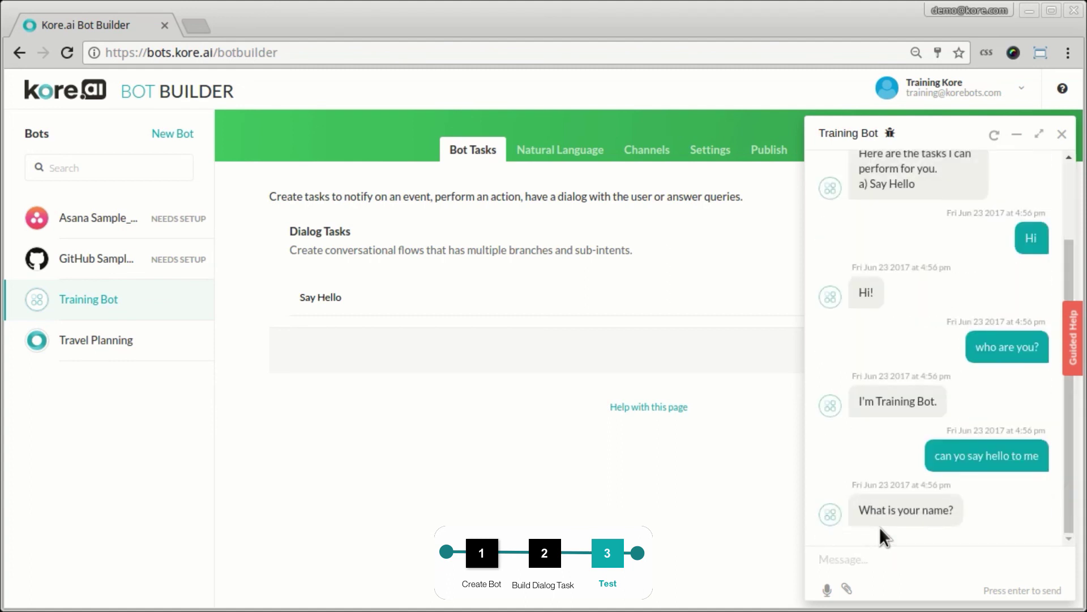
pyautogui.write('Jon')
pyautogui.press('Return')
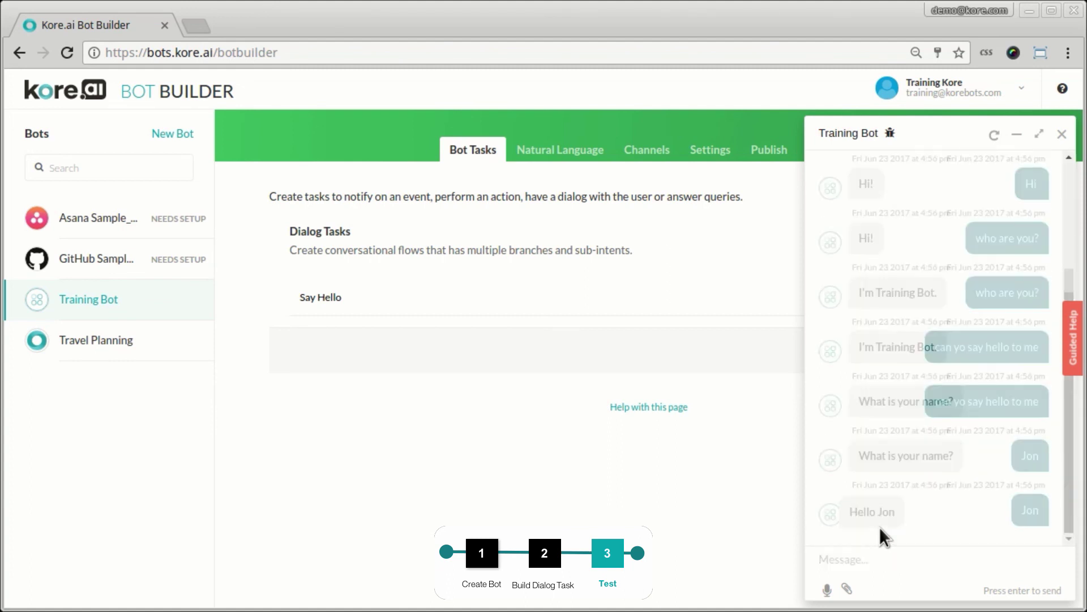